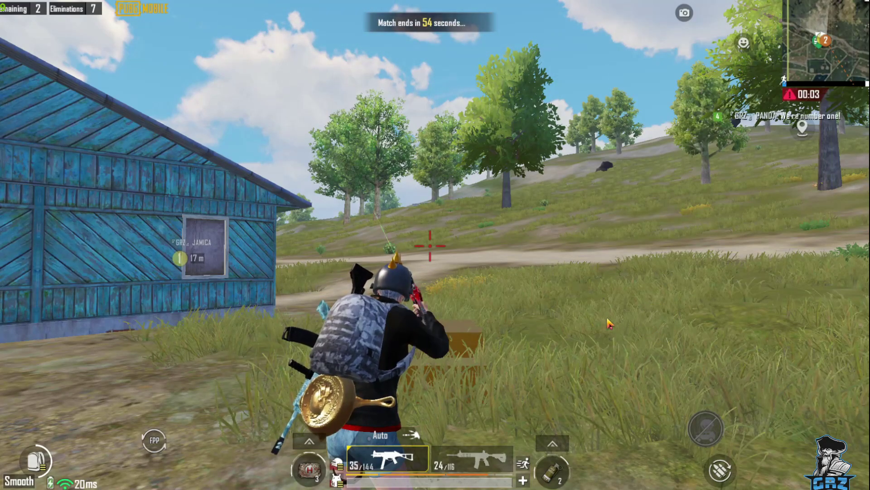
- Holster the gun with the X key in the match's final seconds
key("x")
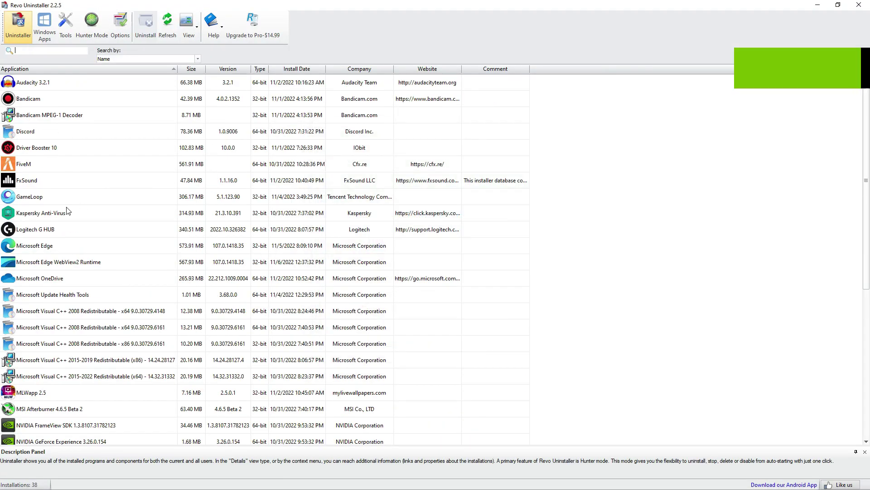
- Remove GameLoop with Revo Uninstaller, confirm its own uninstaller, and delete the scanned leftovers
double_click(64, 196)
left_click(529, 330)
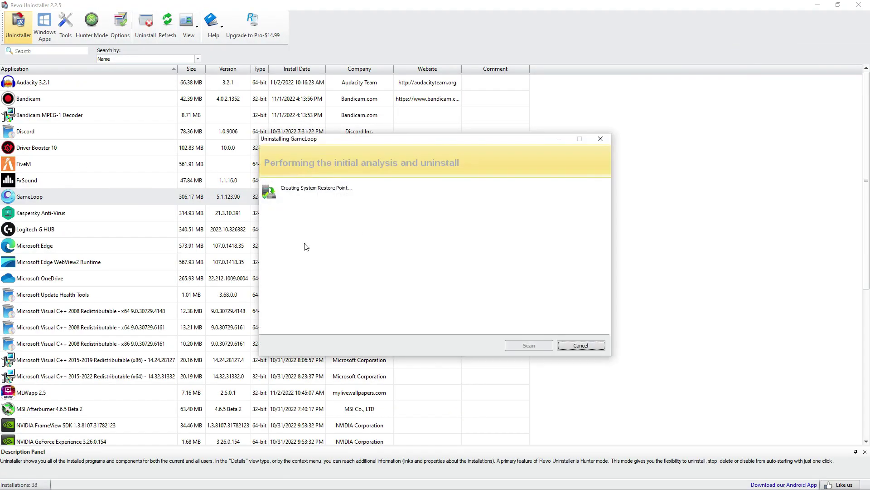
left_click(373, 303)
left_click(395, 301)
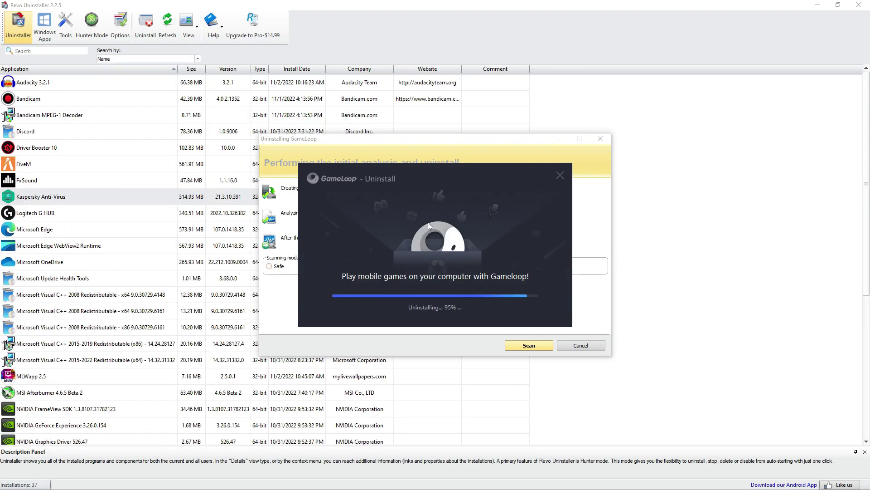
left_click(519, 344)
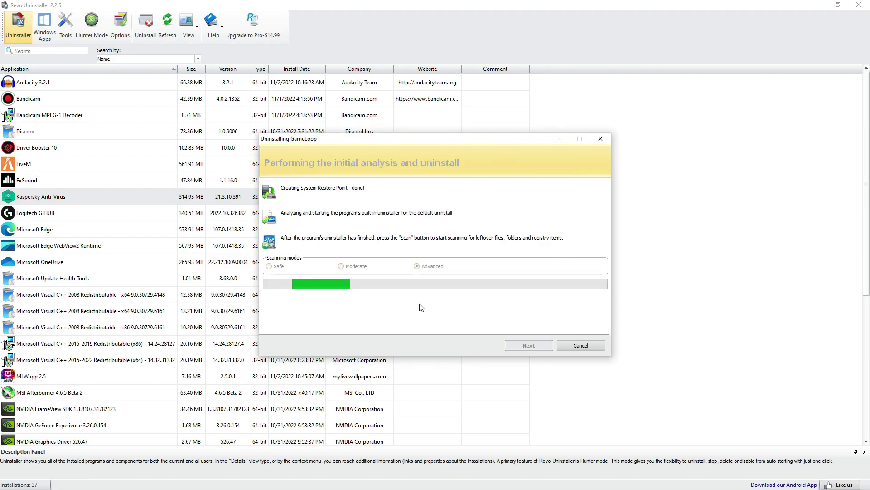
left_click(288, 321)
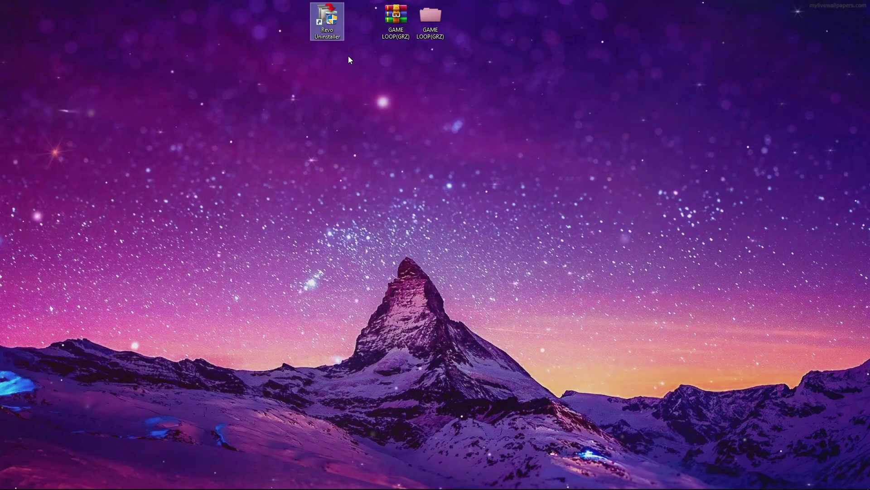
- Delete every file in the C:\Windows\Temp folder
left_click_drag(430, 18, 465, 61)
double_click(465, 59)
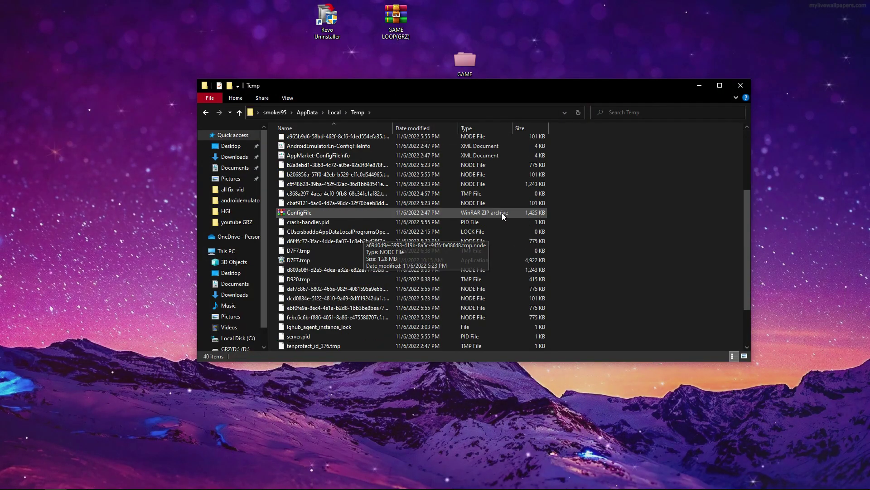
key("ctrl+a")
key("Delete")
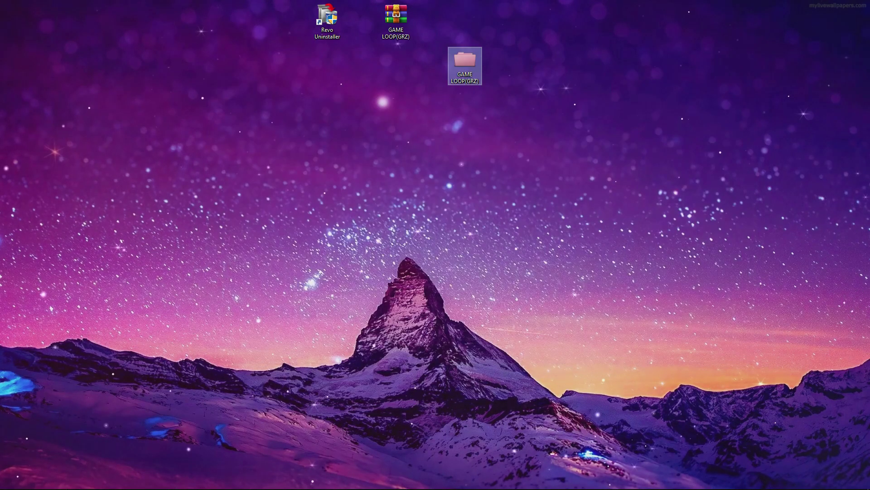
- Empty the Recycle Bin so only the GAME LOOP(GRZ) archive stays on the desktop
double_click(471, 94)
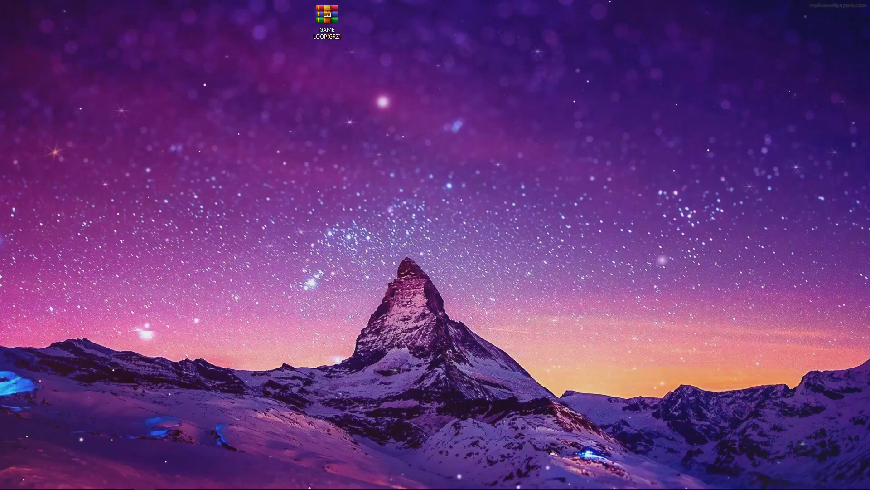
left_click_drag(326, 18, 361, 20)
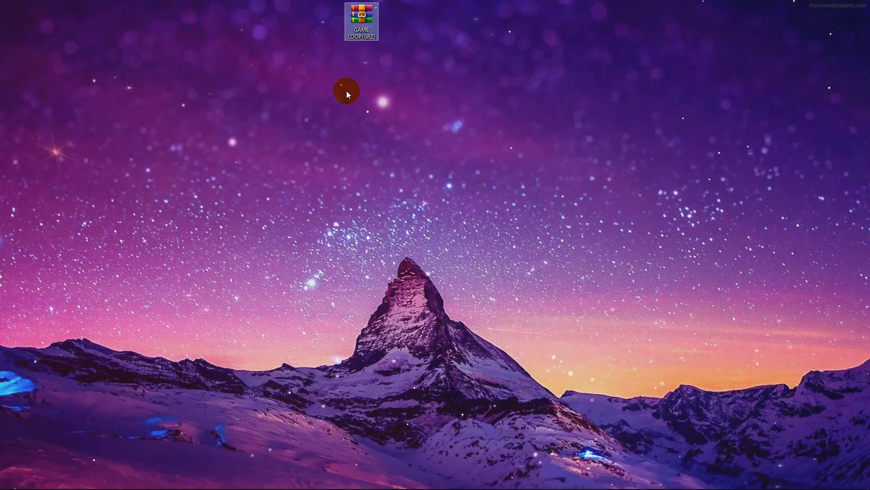
left_click_drag(494, 1, 388, 51)
- Extract GAME LOOP(GRZ).rar onto the desktop, entering the archive password
right_click(354, 18)
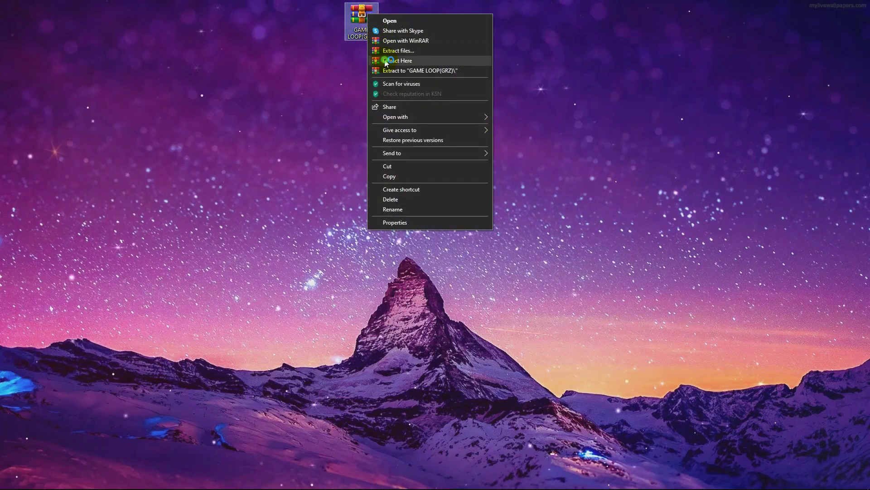
left_click(386, 61)
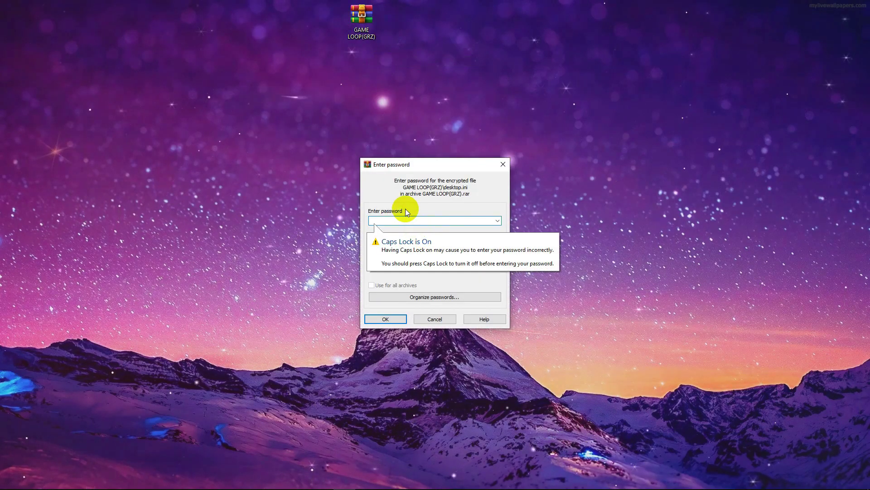
type("GRZ0")
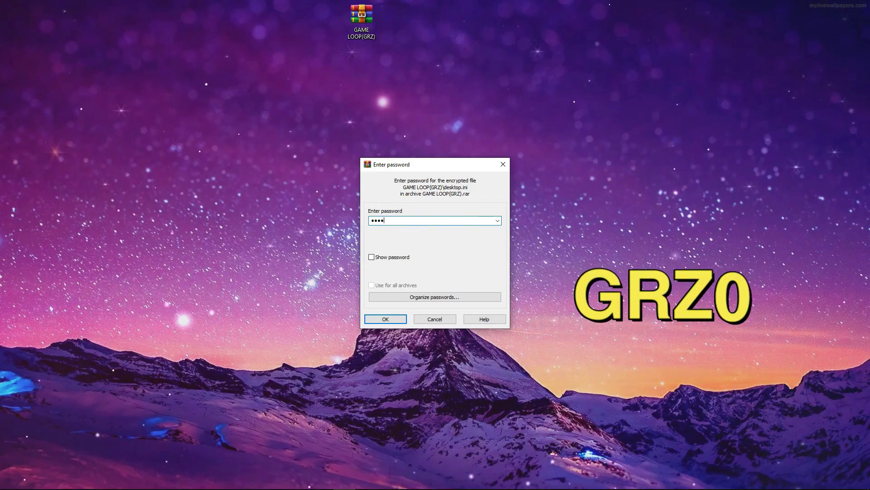
key("Return")
left_click_drag(120, 81, 301, 24)
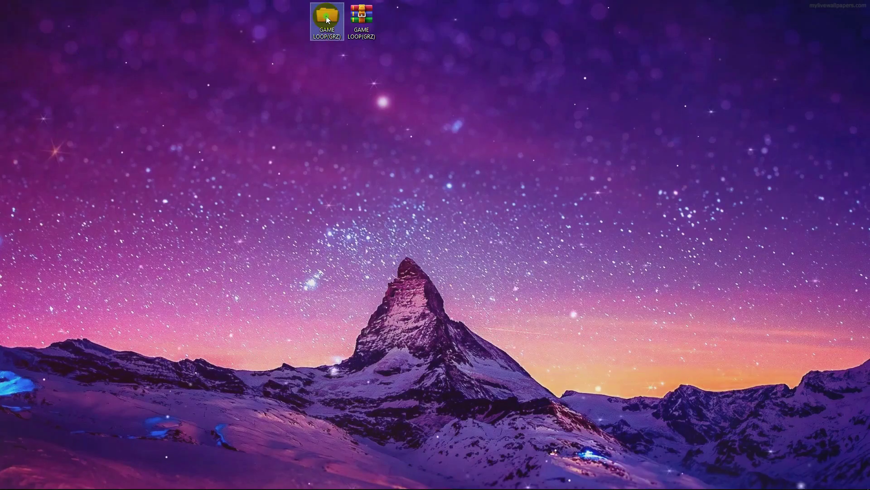
- Browse the 32-bit, VIP 64-bit, pubg mobile and تسريع GAME LOOP subfolders of GAME LOOP(GRZ)
double_click(319, 20)
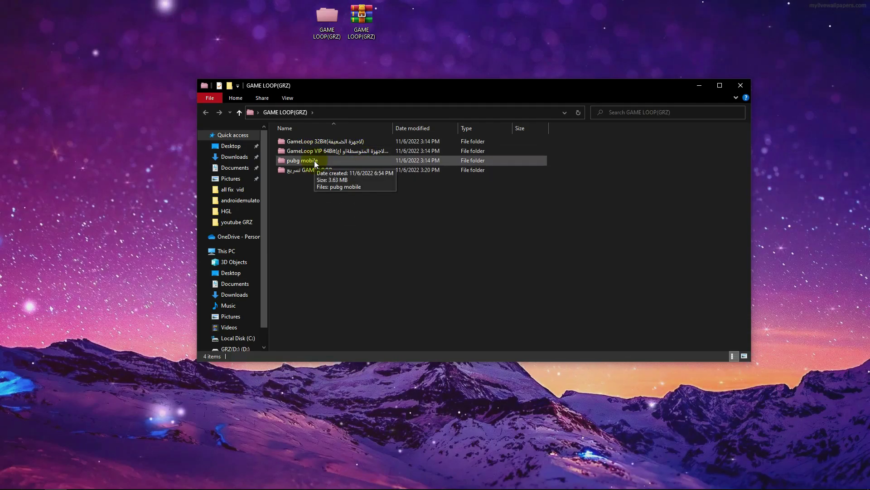
left_click(317, 142)
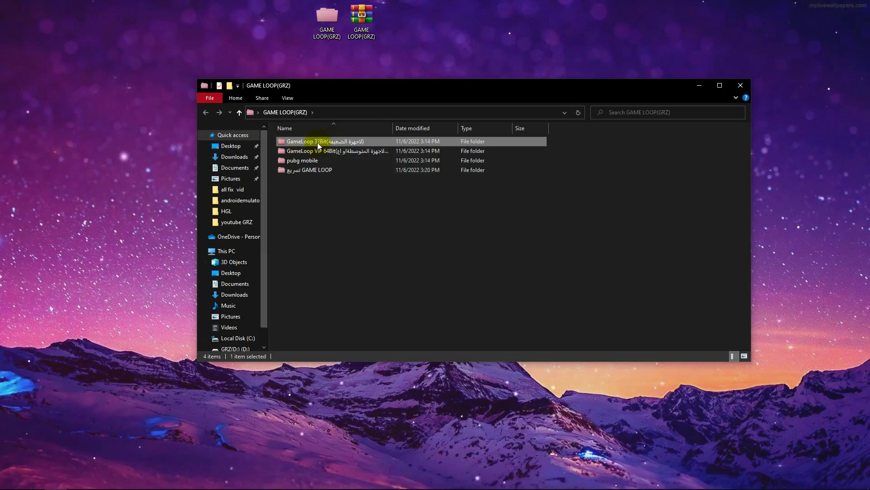
double_click(330, 141)
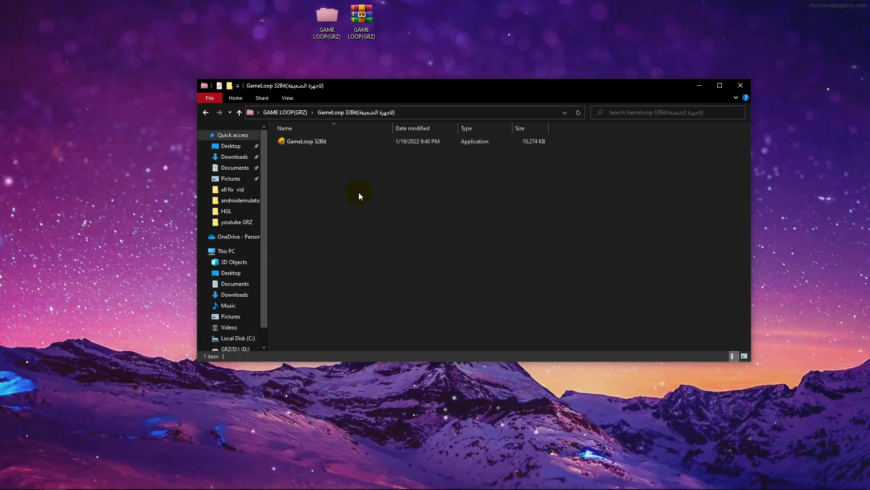
left_click(239, 115)
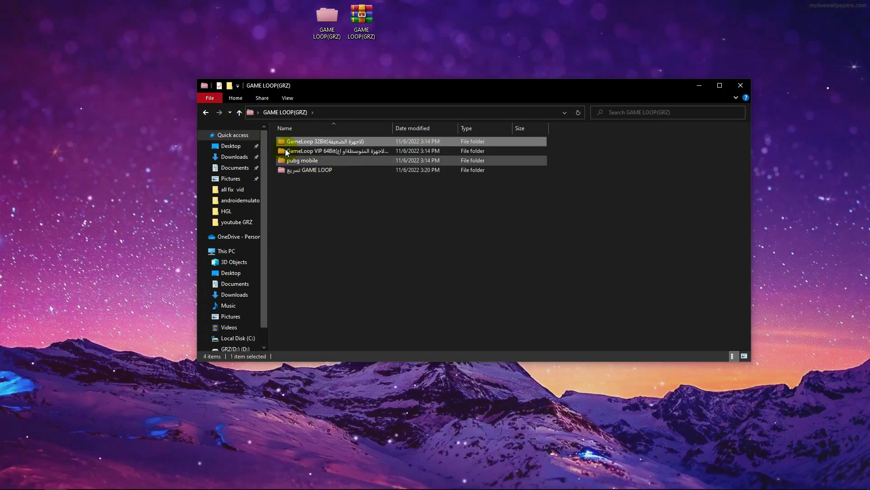
double_click(320, 153)
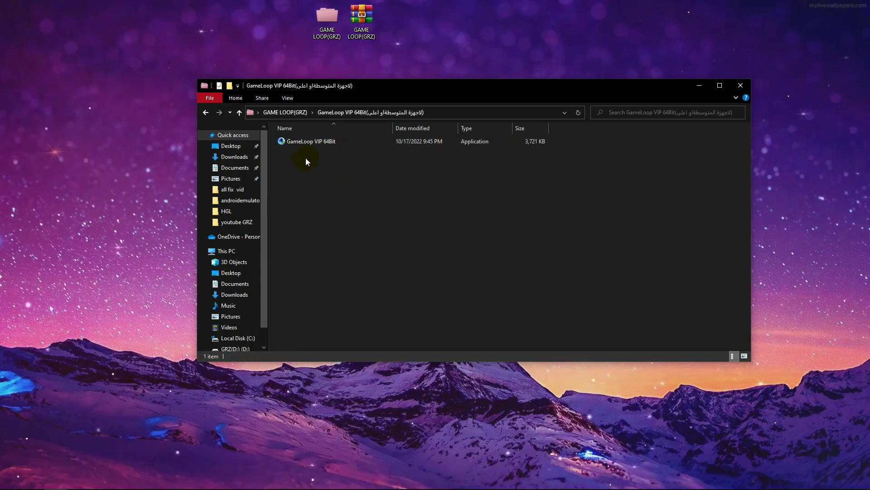
left_click(238, 113)
left_click(290, 162)
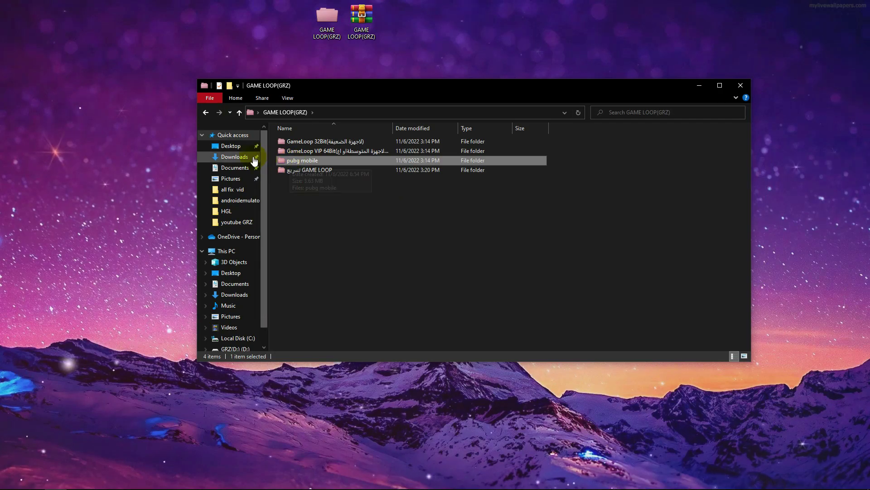
double_click(293, 161)
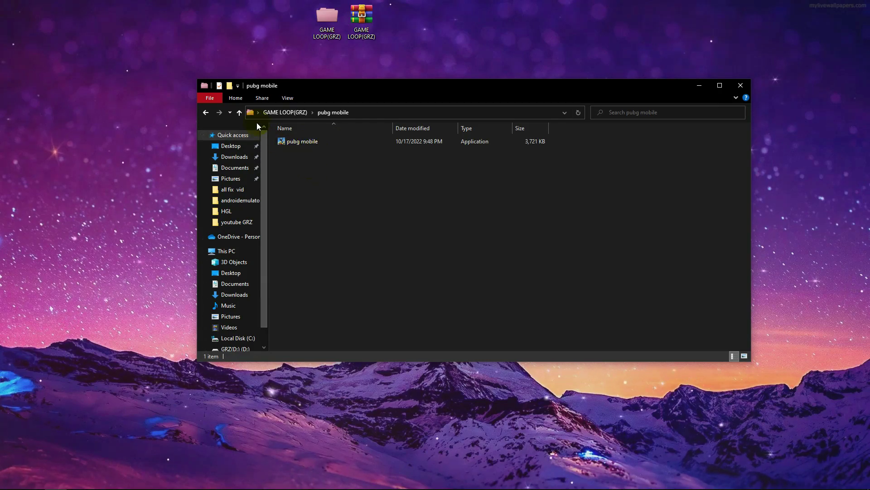
left_click(238, 114)
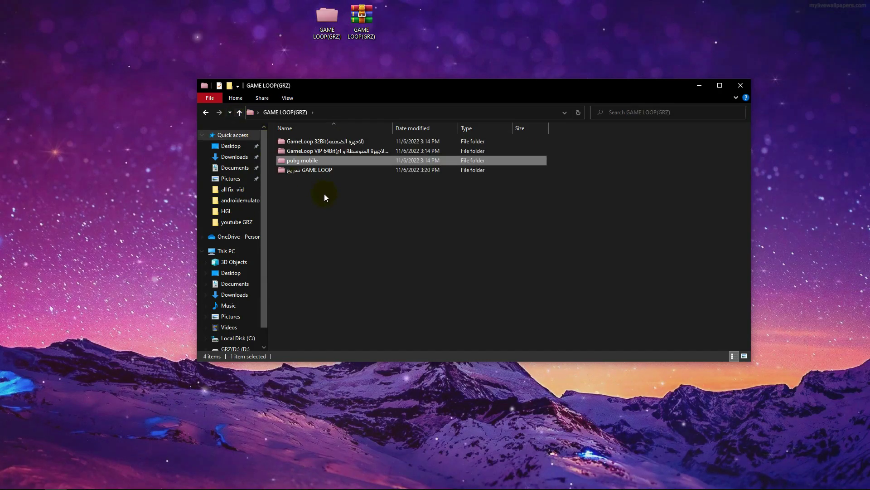
left_click(294, 171)
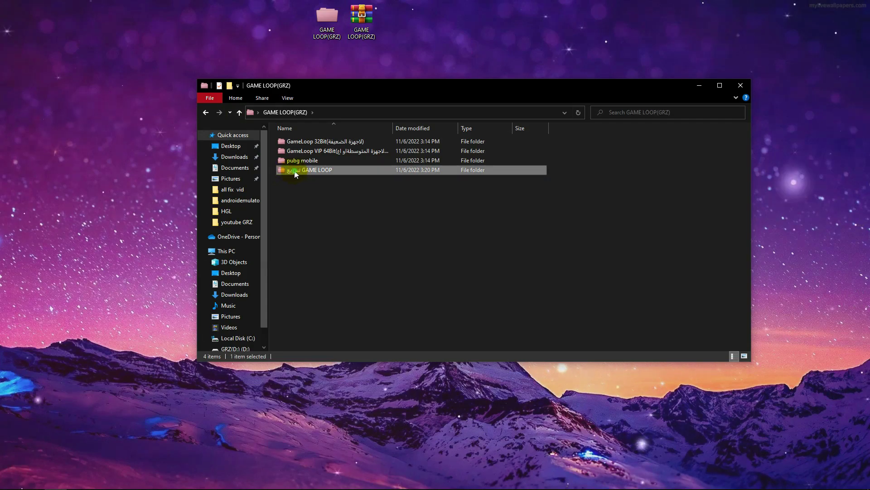
double_click(294, 170)
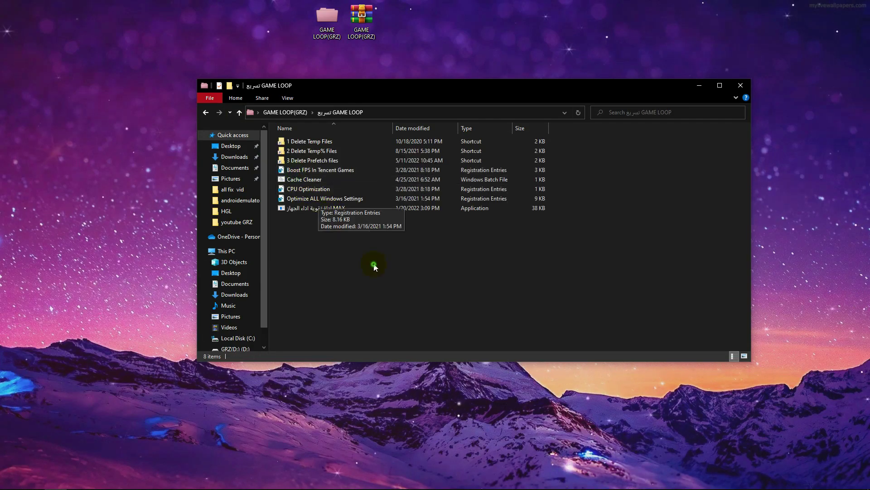
left_click(239, 113)
left_click(239, 114)
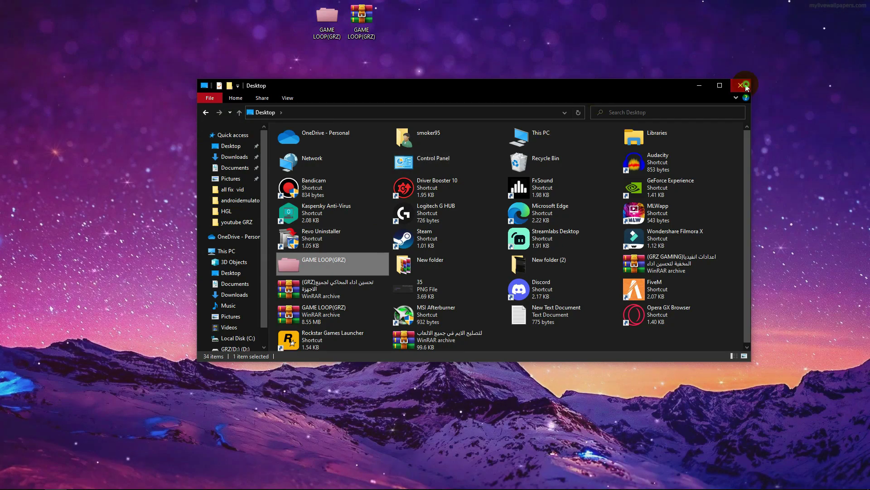
- Refresh the desktop, then reopen GAME LOOP(GRZ) into the GameLoop VIP 64Bit folder
left_click(740, 85)
right_click(335, 113)
left_click(353, 138)
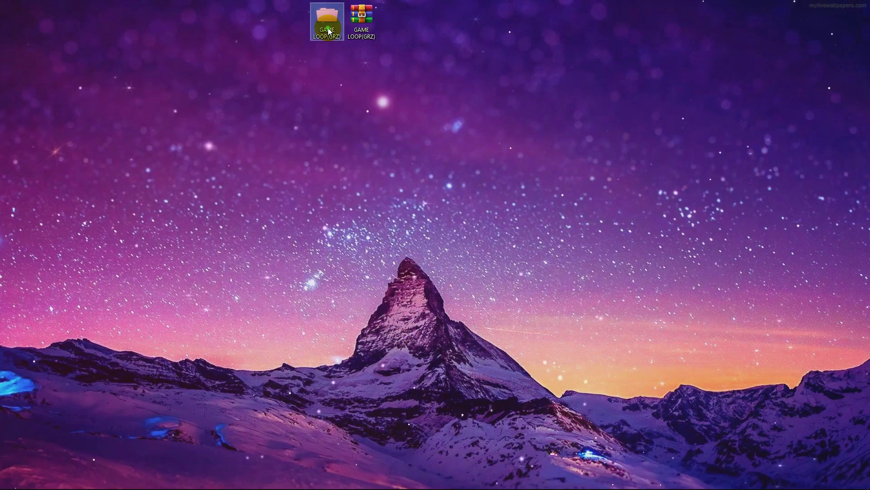
double_click(327, 18)
double_click(305, 151)
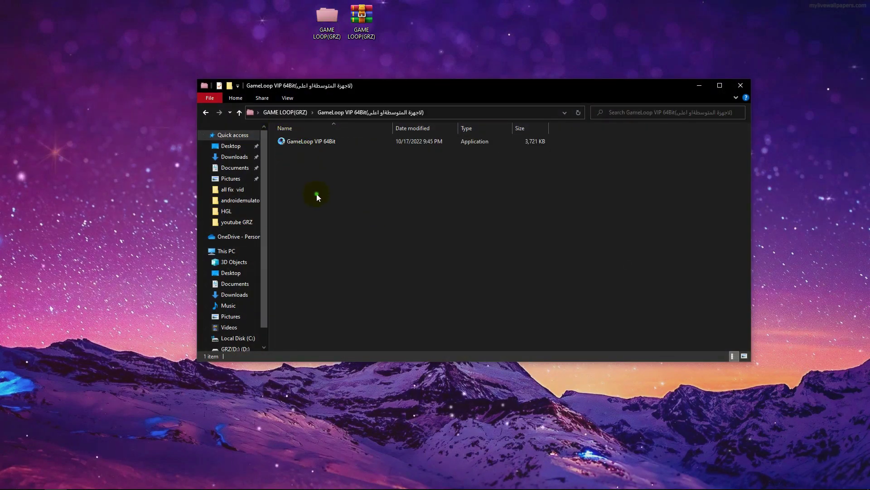
- Install GameLoop VIP 64Bit to C:\Program Files\TxGameAssistant\ in English and launch it
left_click(296, 141)
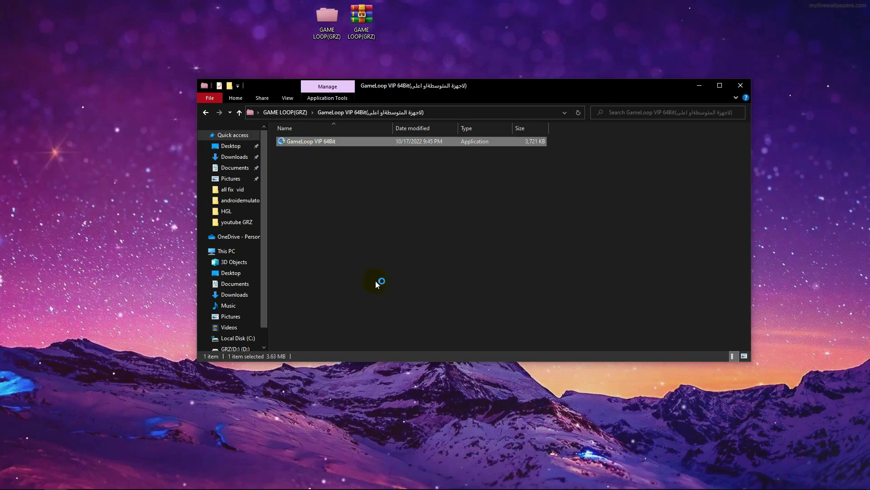
left_click(492, 296)
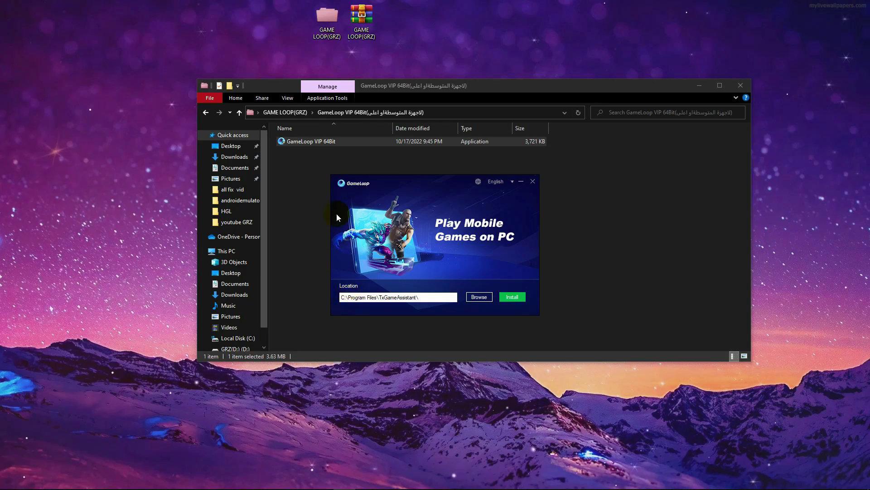
left_click_drag(365, 176, 322, 150)
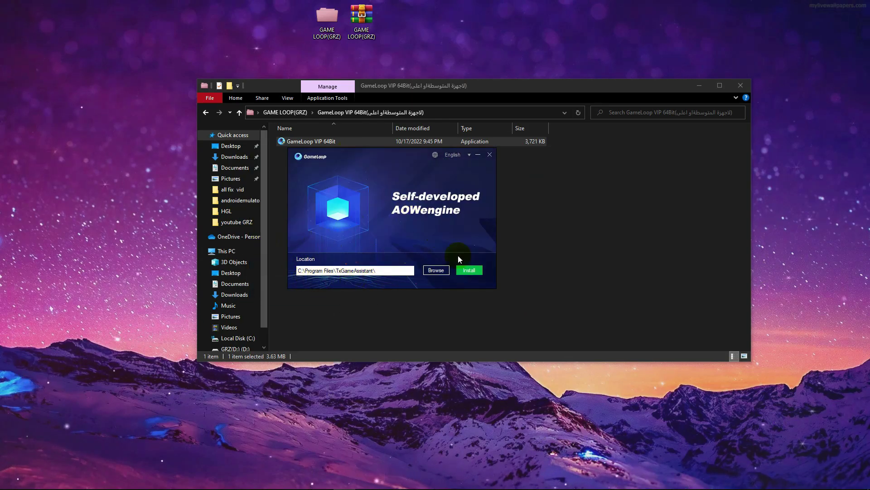
left_click(471, 272)
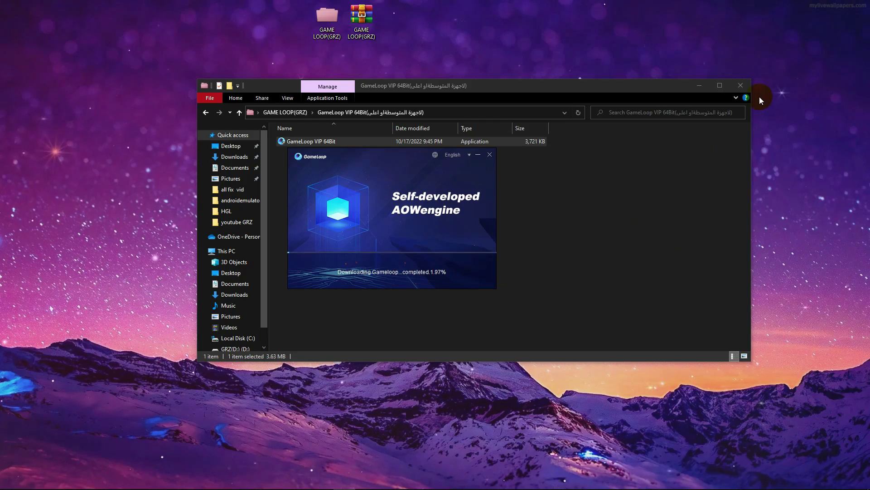
left_click(740, 87)
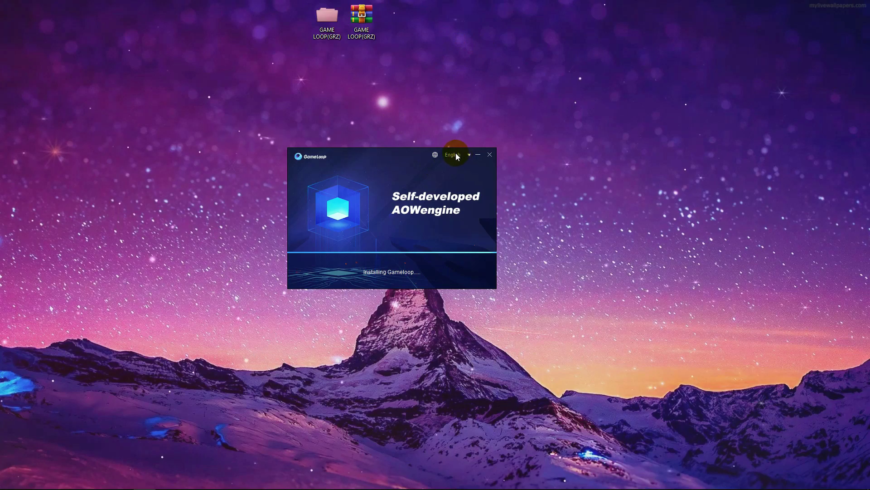
left_click(456, 154)
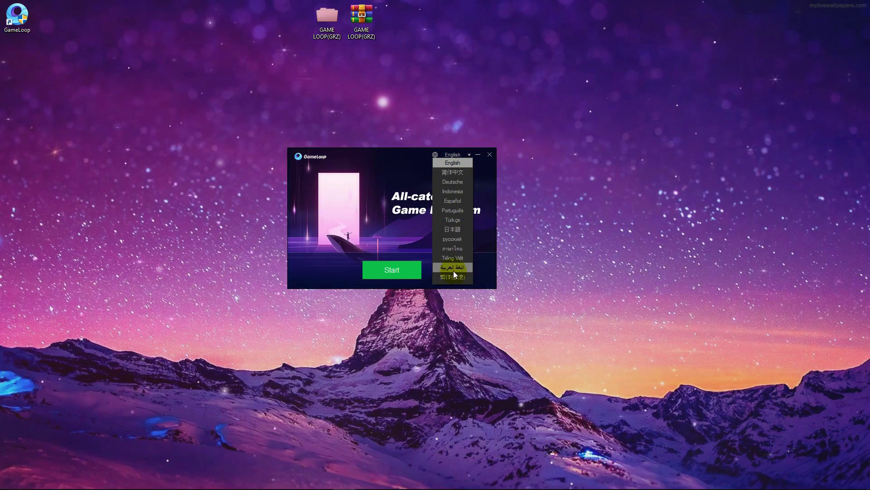
left_click(324, 210)
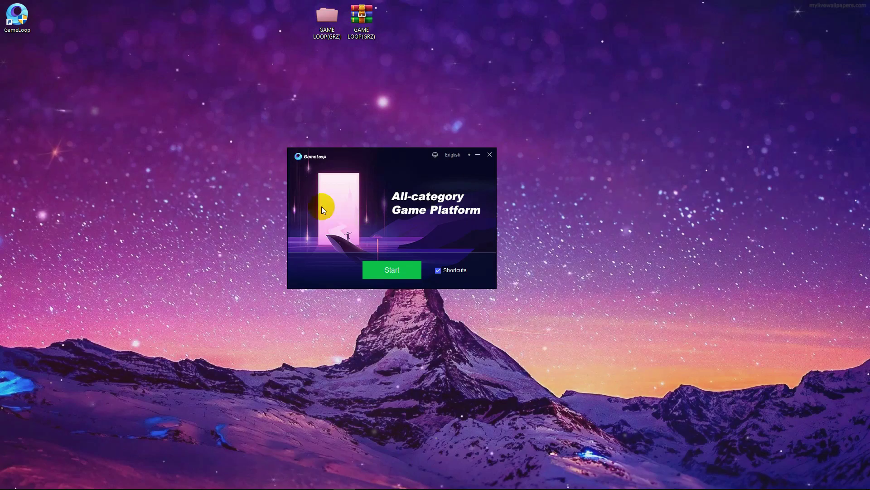
left_click(389, 270)
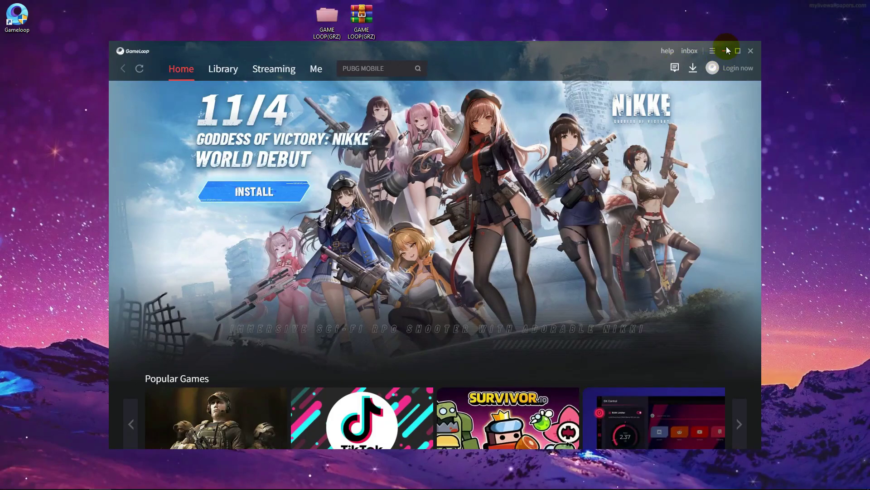
- Run the pubg mobile installer from GAME LOOP(GRZ) to start the PUBG MOBILE Global download
left_click(725, 46)
right_click(321, 81)
left_click(339, 108)
double_click(327, 18)
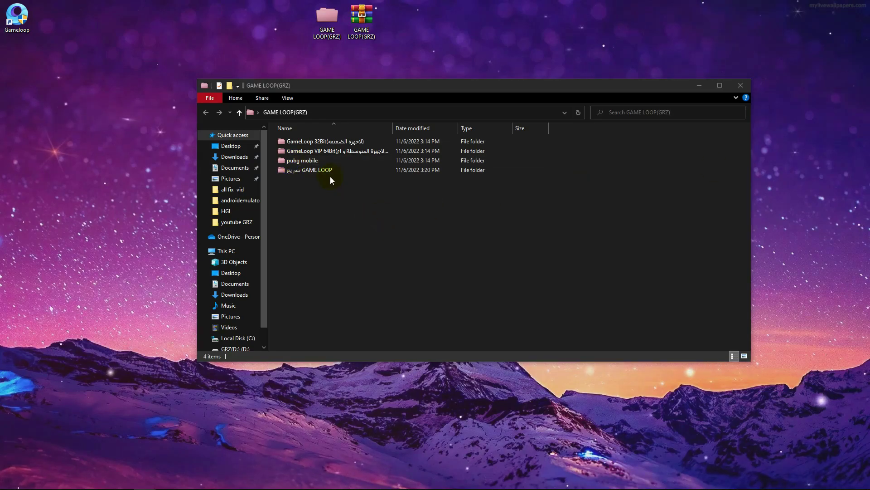
double_click(296, 161)
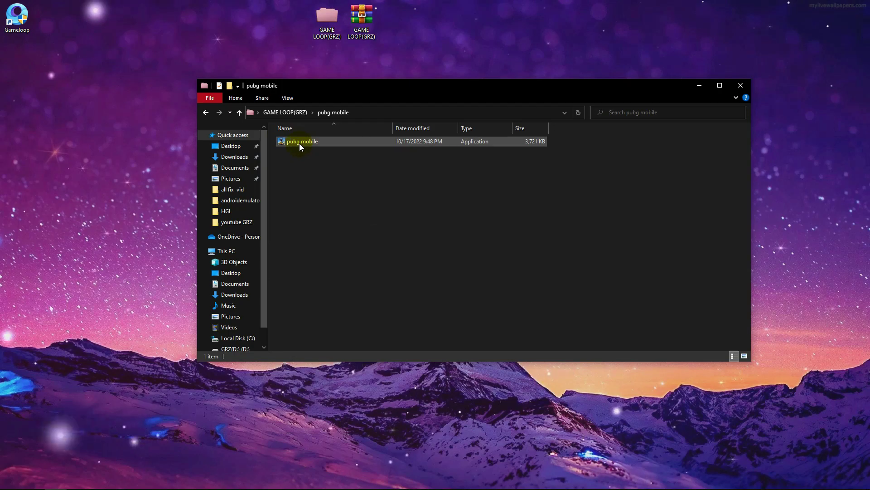
double_click(299, 142)
left_click(421, 297)
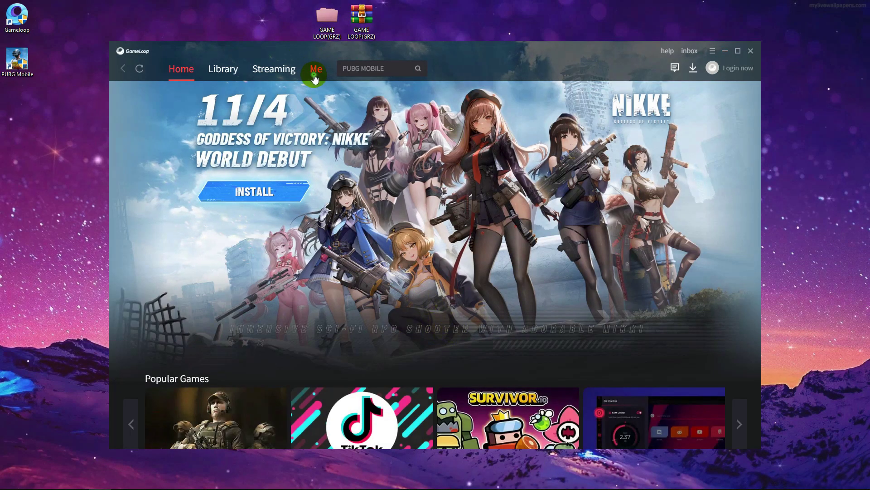
left_click(315, 78)
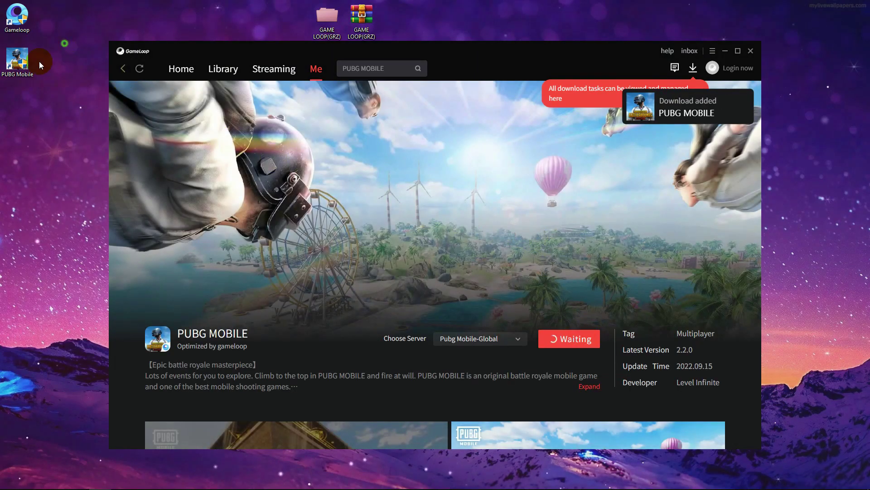
- Place the PUBG Mobile desktop shortcut beside the Gameloop icon and dismiss the download tip
left_click_drag(18, 58, 1, 32)
left_click(82, 30)
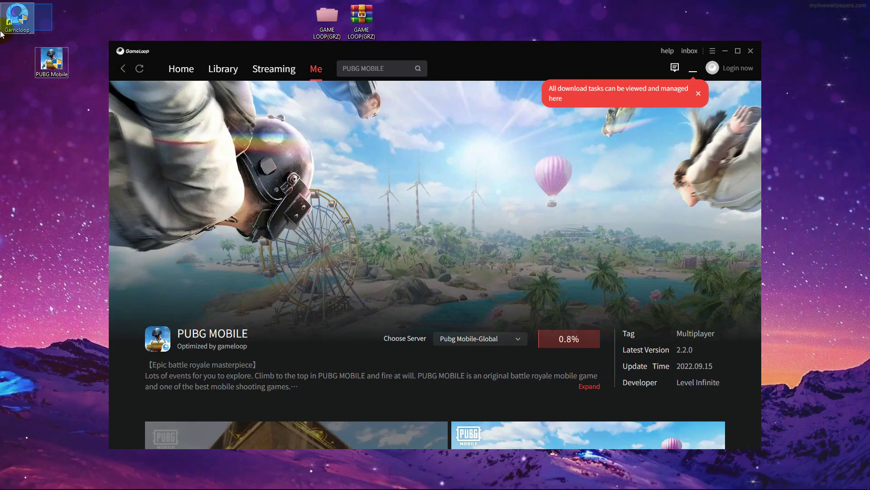
left_click_drag(49, 19, 3, 31)
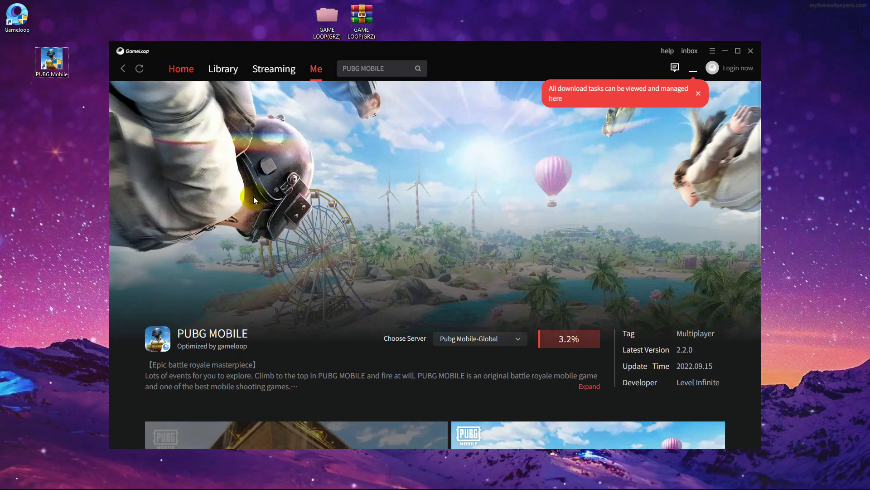
left_click_drag(49, 61, 49, 17)
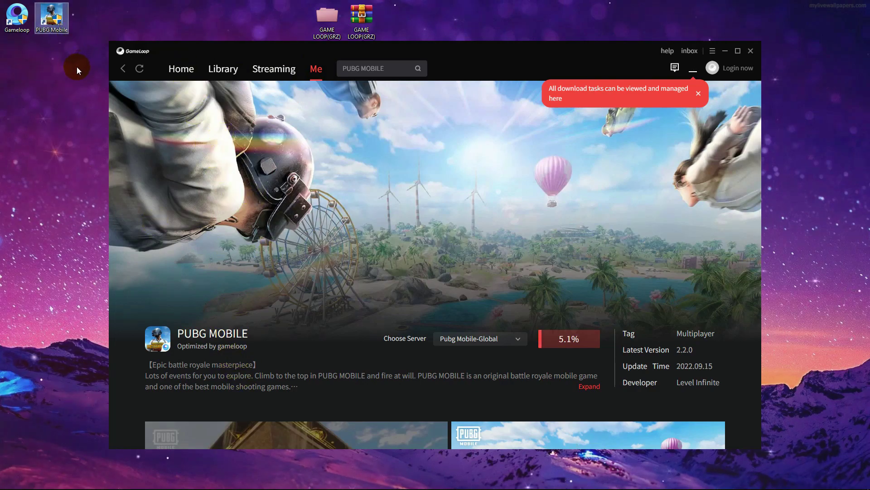
left_click(61, 127)
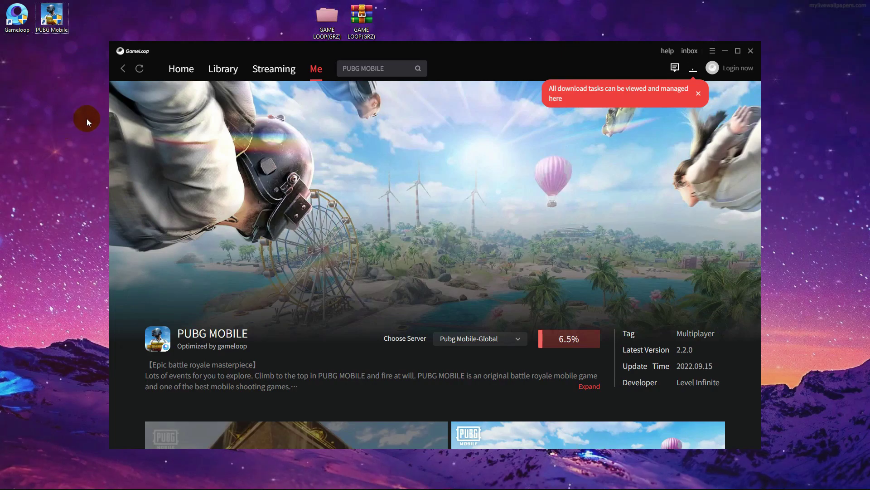
left_click(697, 95)
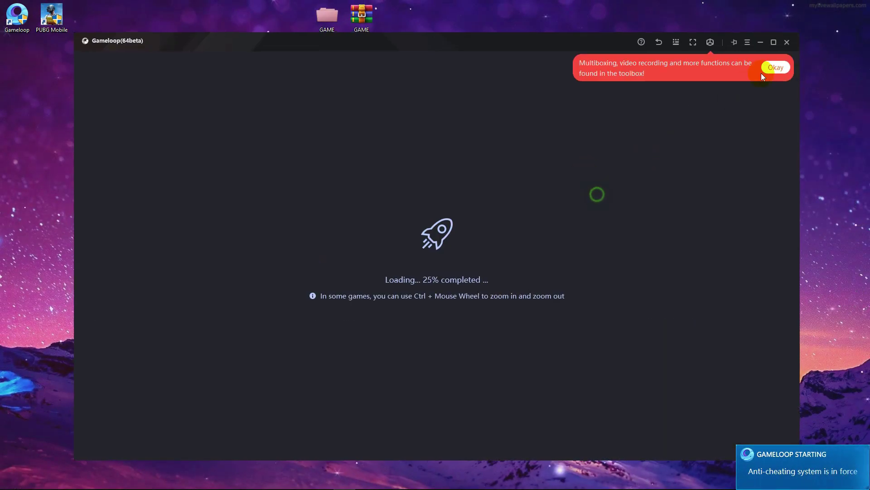
- Switch the game resolution to High Definition 1080P, save, and restart PUBG MOBILE
left_click(763, 73)
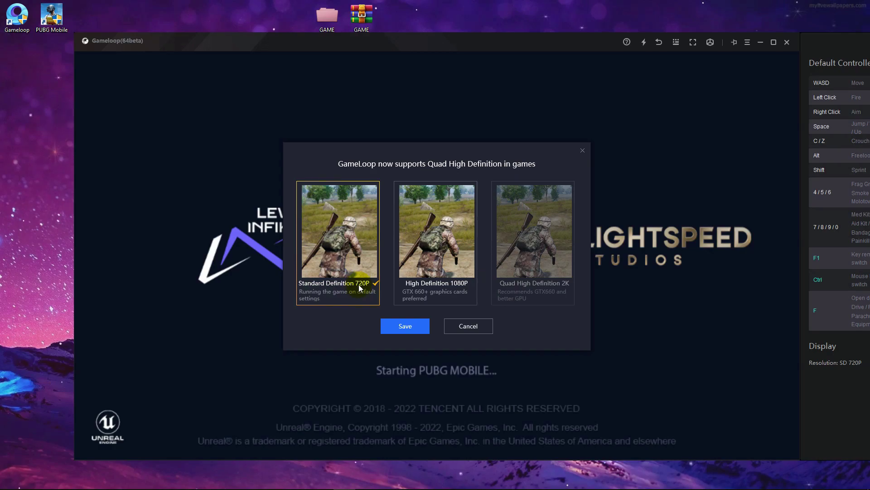
left_click(414, 281)
left_click(337, 267)
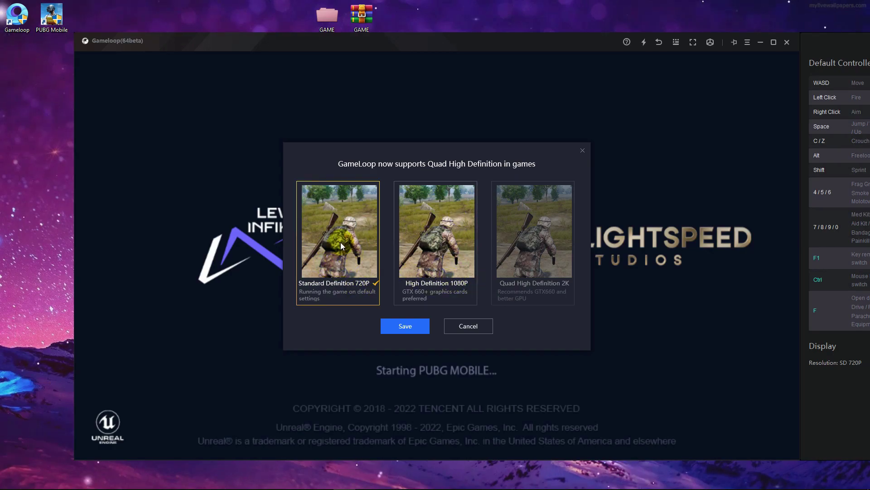
left_click(434, 253)
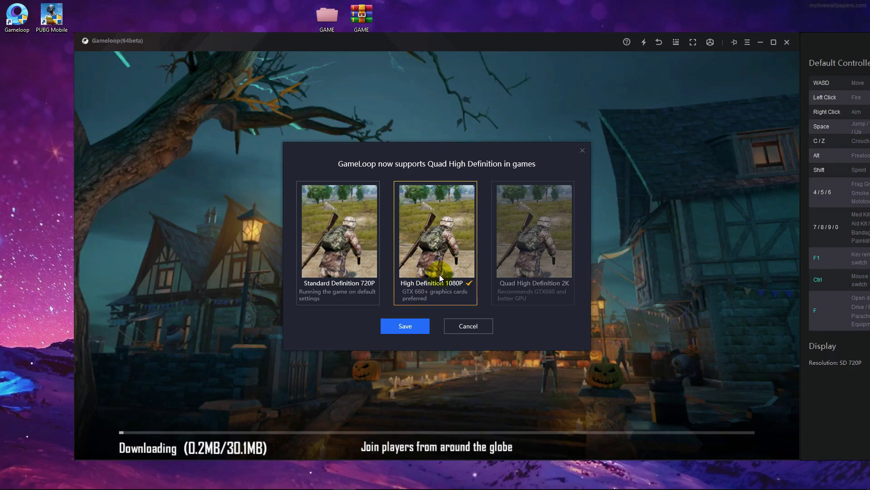
left_click(413, 326)
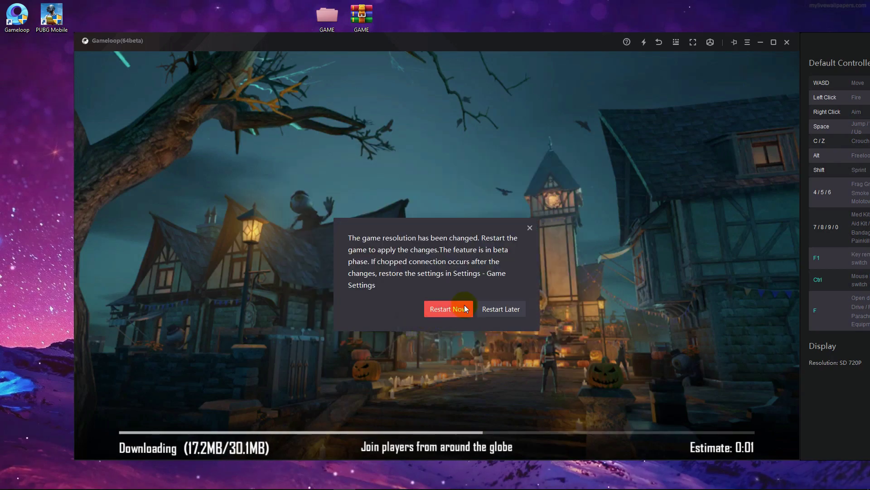
left_click(432, 313)
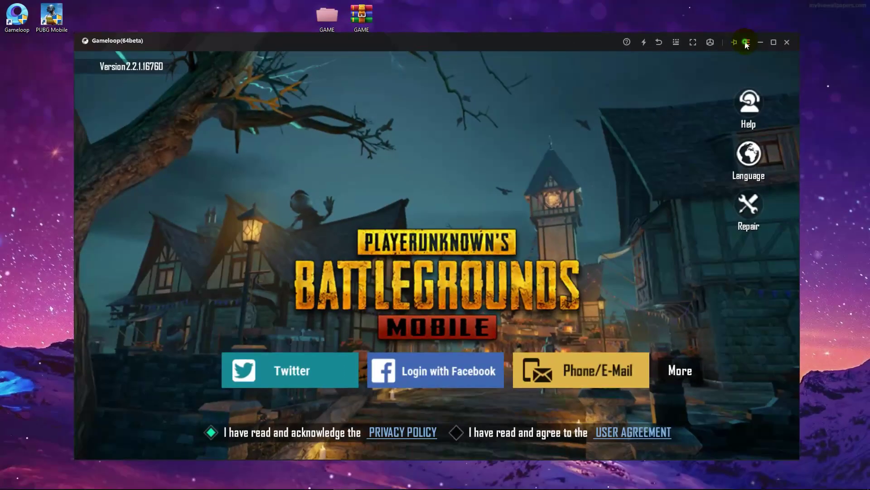
left_click(747, 42)
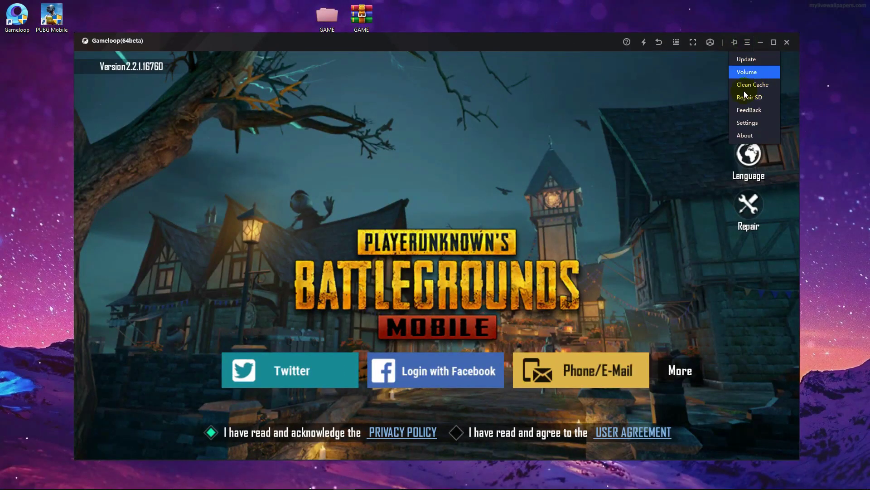
- On GameLoop's Basic settings page, uncheck auto run at startup and best fixed window ratio
left_click(575, 137)
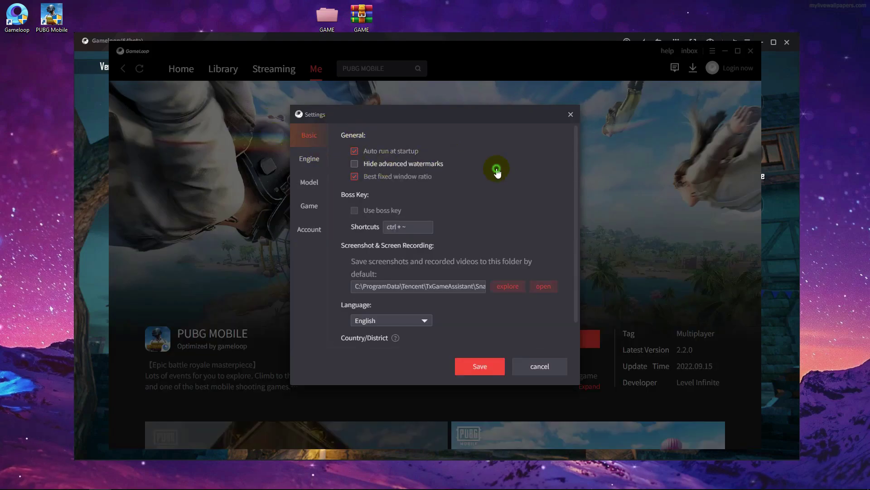
left_click(355, 151)
left_click(355, 163)
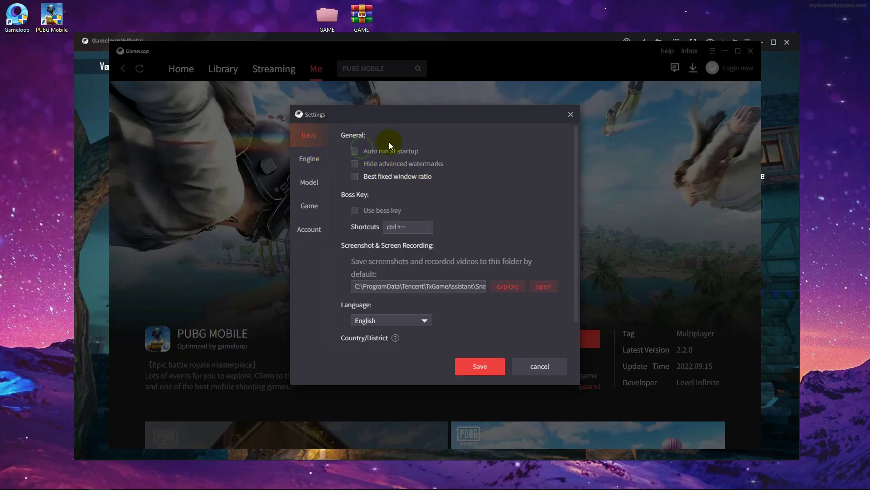
left_click(358, 177)
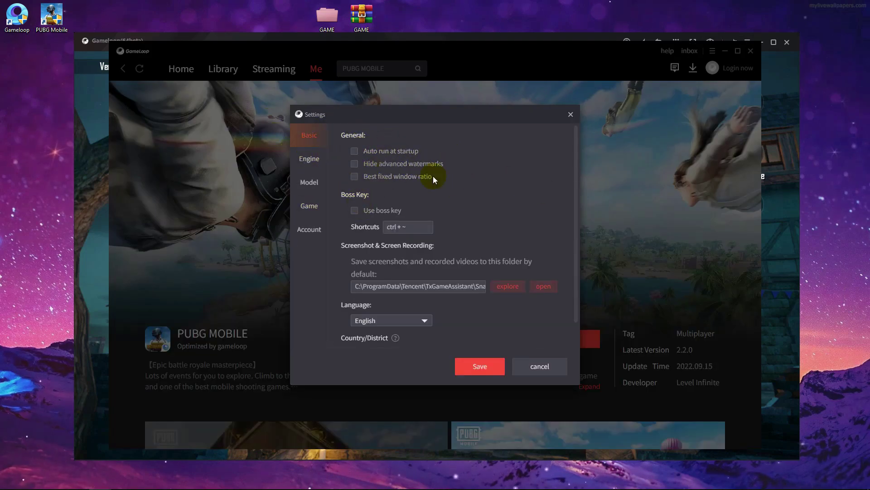
scroll(453, 163, "down", 1)
scroll(455, 164, "up", 1)
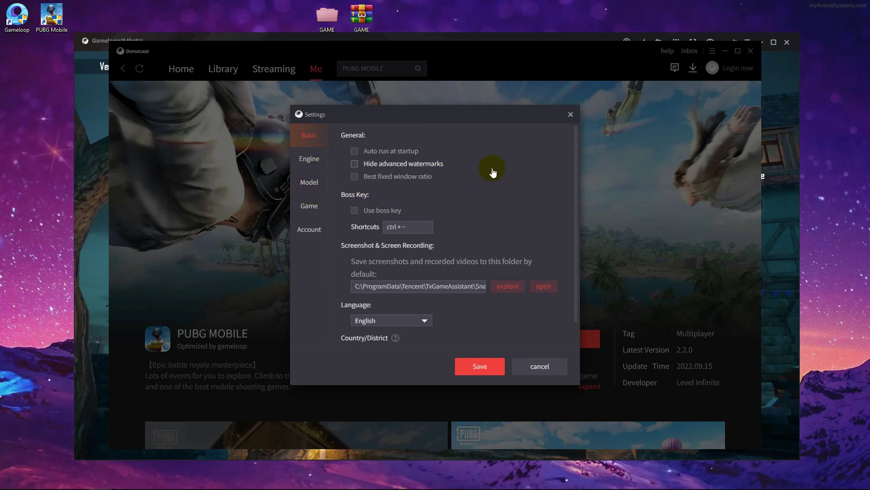
left_click(309, 158)
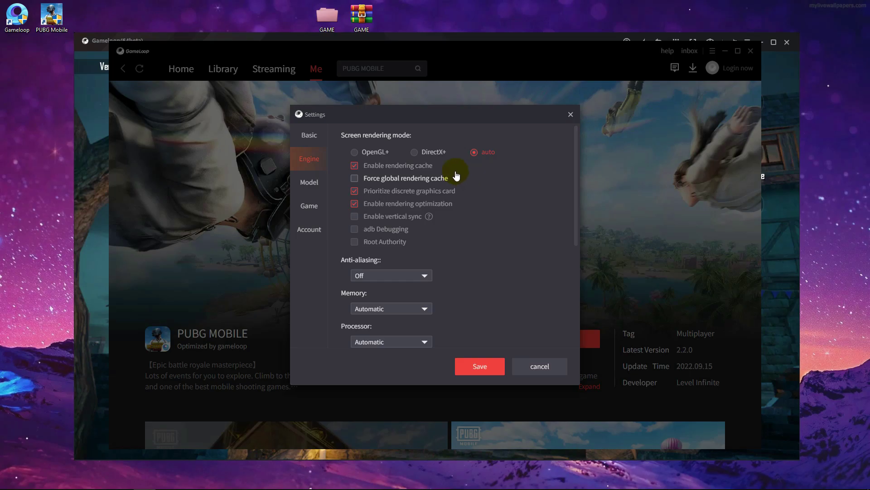
- Set rendering to OpenGL+ with forced global rendering cache and discrete graphics priority off
left_click(361, 152)
left_click(354, 166)
left_click(354, 178)
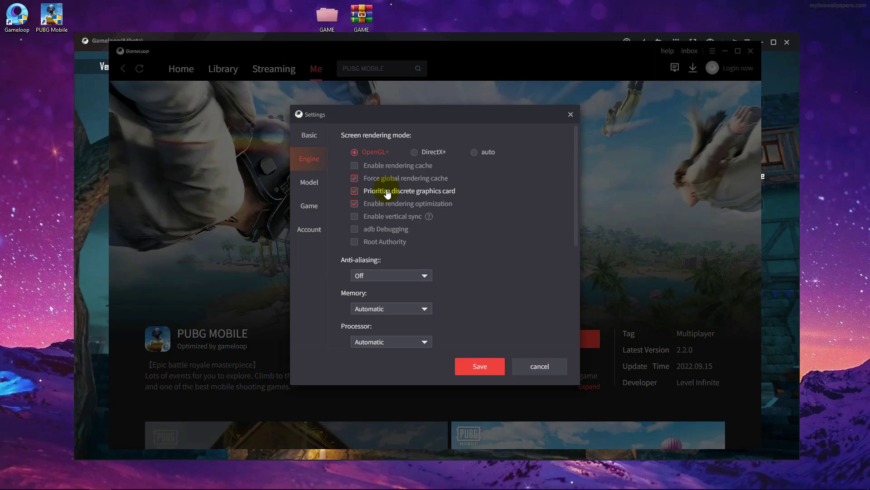
left_click(355, 191)
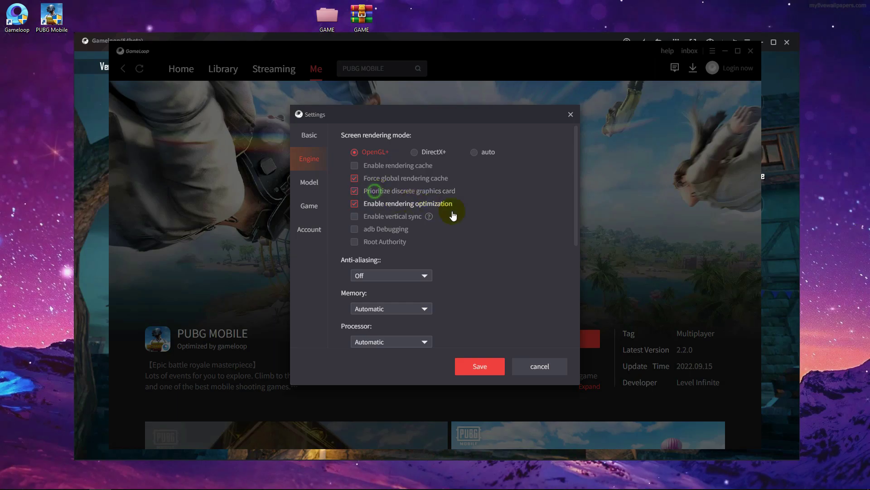
left_click(368, 192)
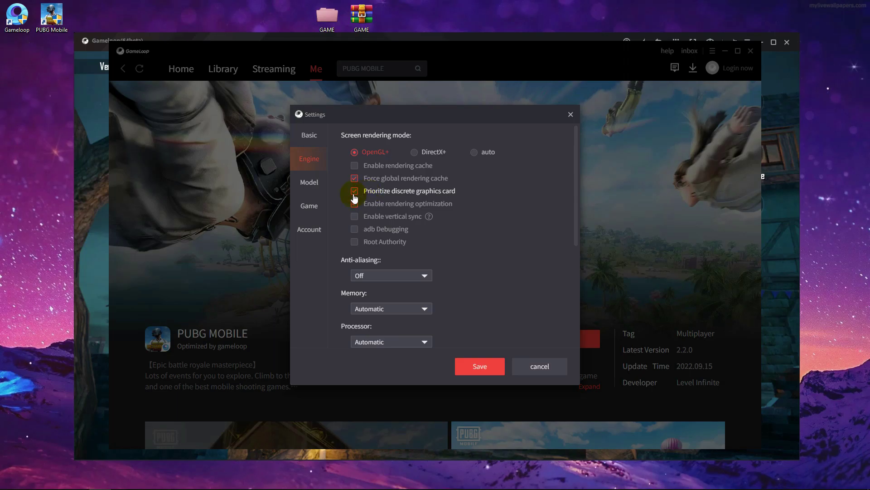
left_click(355, 194)
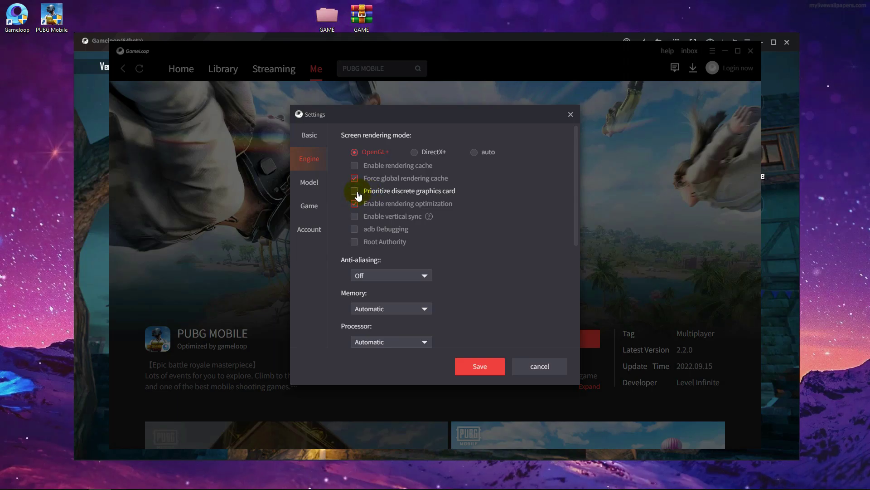
left_click(356, 192)
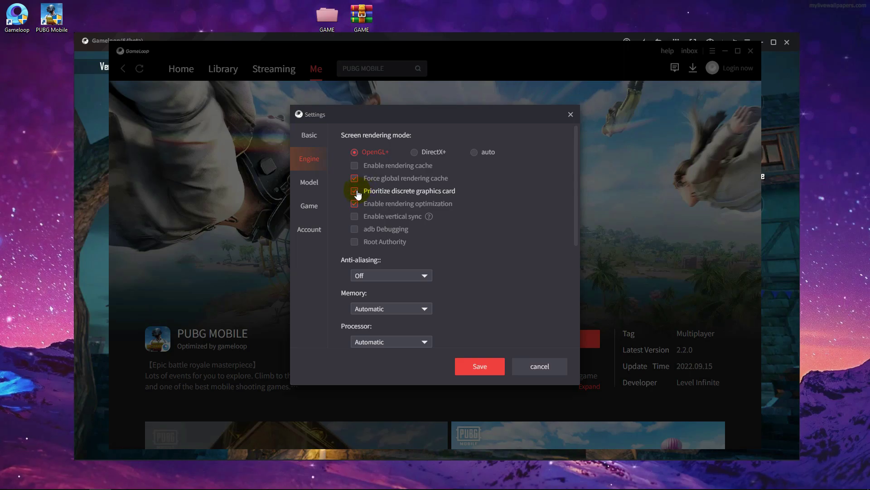
left_click(356, 192)
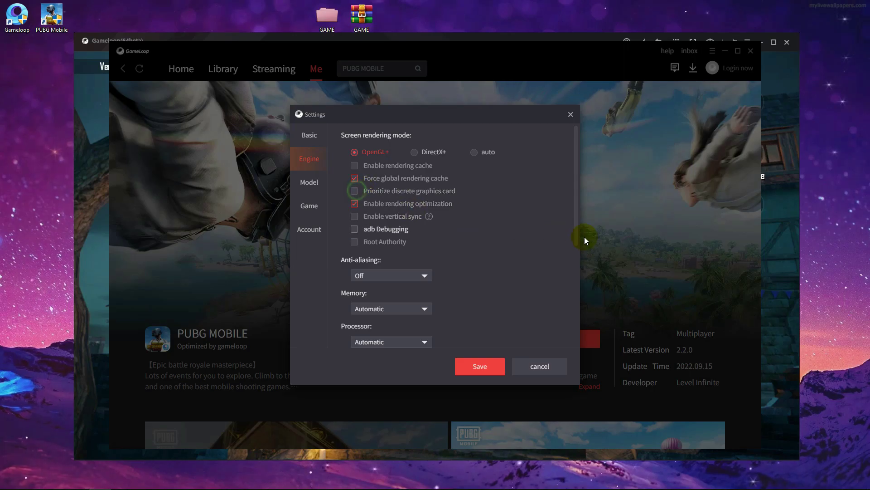
- Enable vertical sync and adb Debugging in the Engine settings
left_click(378, 222)
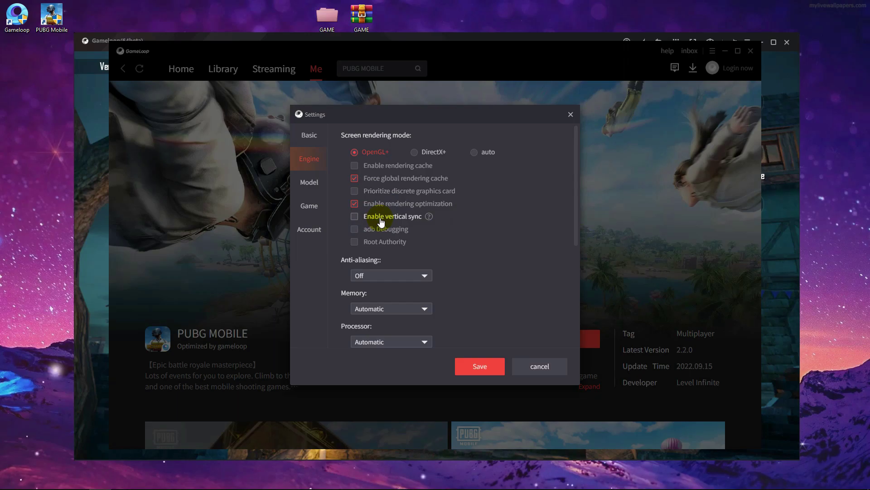
scroll(476, 249, "down", 2)
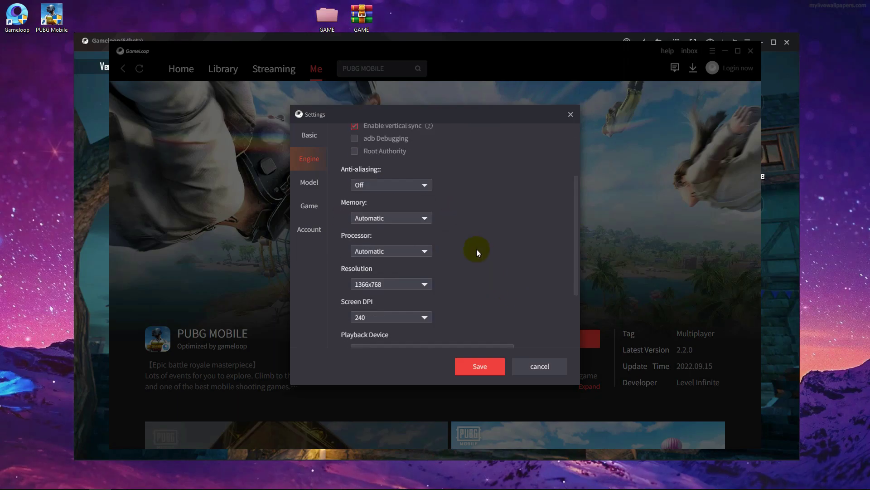
scroll(408, 217, "up", 1)
left_click(388, 190)
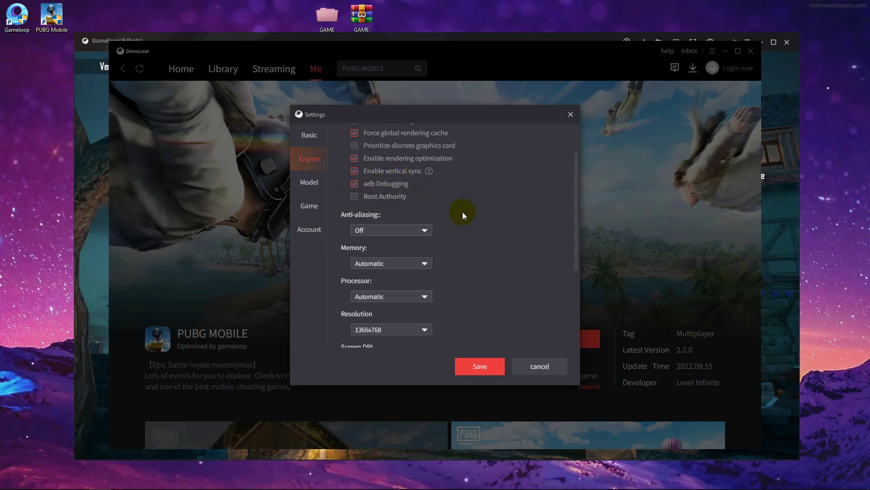
scroll(476, 218, "up", 2)
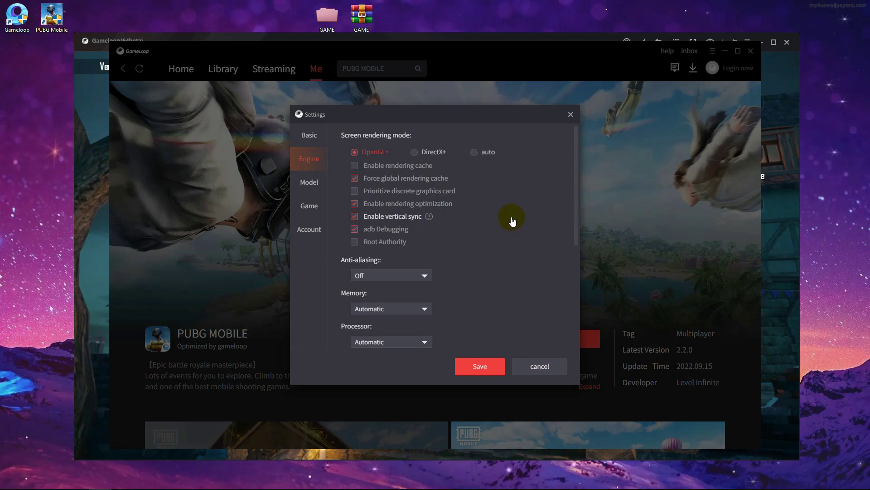
scroll(481, 265, "down", 1)
scroll(493, 231, "up", 1)
scroll(459, 247, "down", 2)
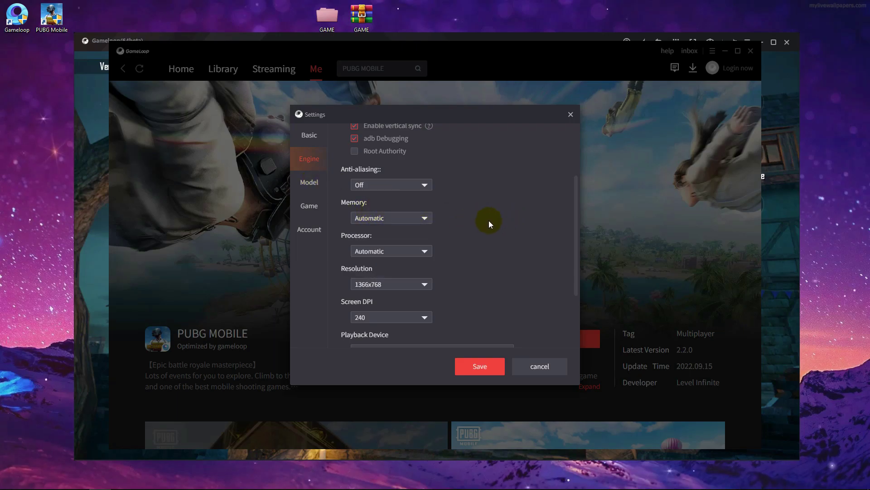
scroll(498, 220, "down", 2)
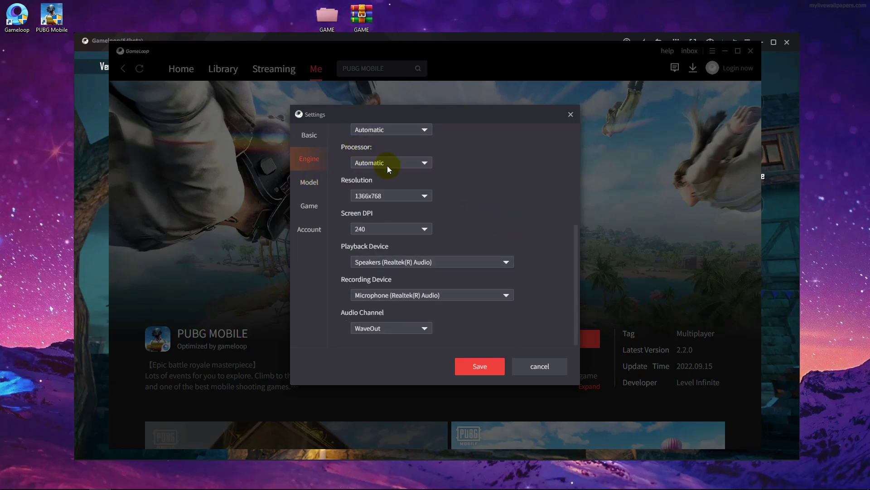
- Choose 1920x1080 from the Engine settings Resolution dropdown
left_click(408, 195)
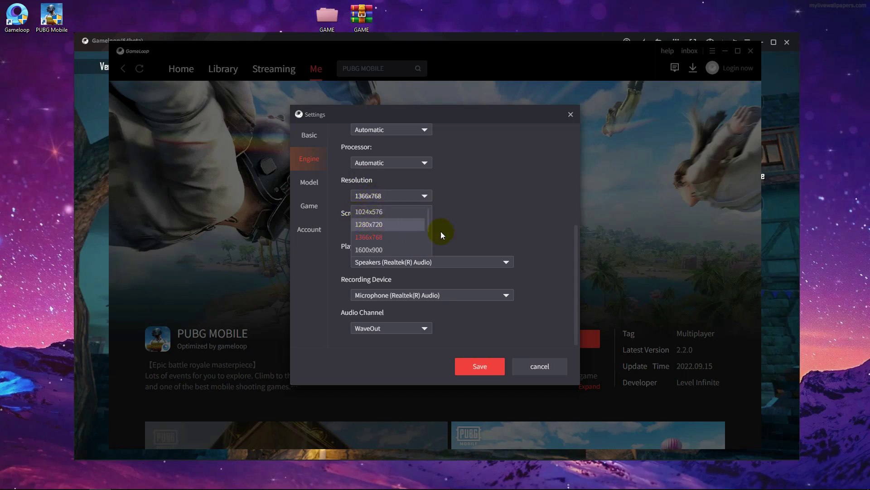
mouse_move(416, 195)
scroll(390, 216, "down", 1)
scroll(389, 220, "down", 1)
left_click(380, 222)
left_click(499, 263)
scroll(440, 241, "up", 2)
scroll(408, 227, "down", 2)
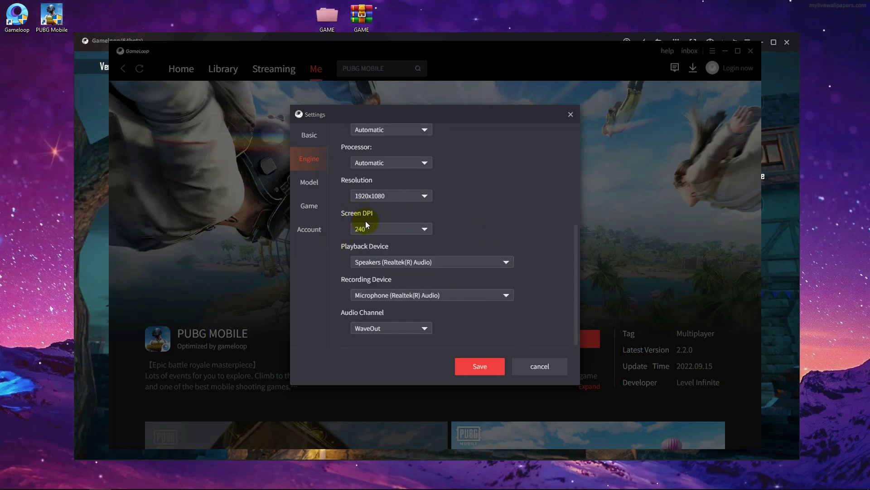
- Change the Screen DPI from 240 to 120
left_click(367, 227)
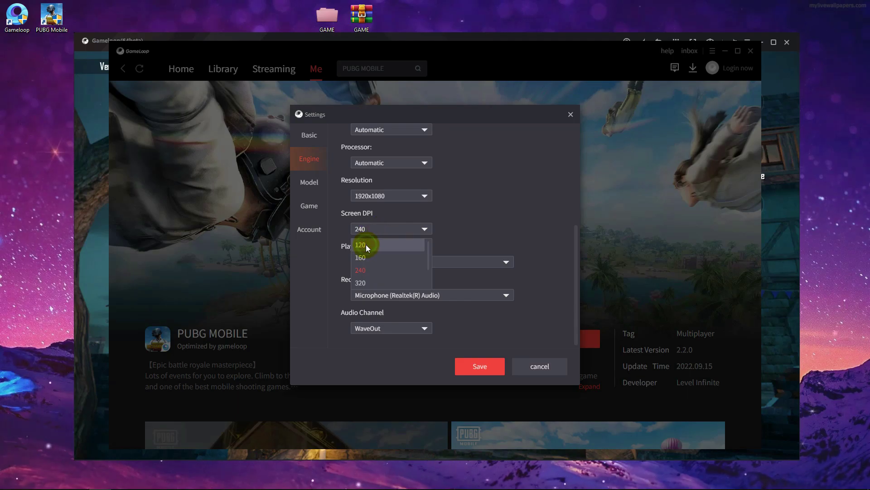
left_click(366, 245)
scroll(498, 225, "up", 2)
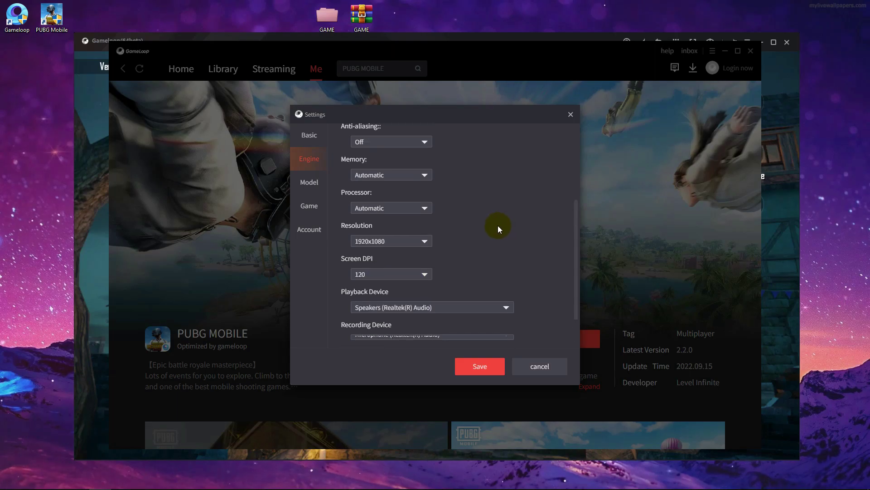
scroll(498, 235, "up", 2)
scroll(504, 235, "down", 4)
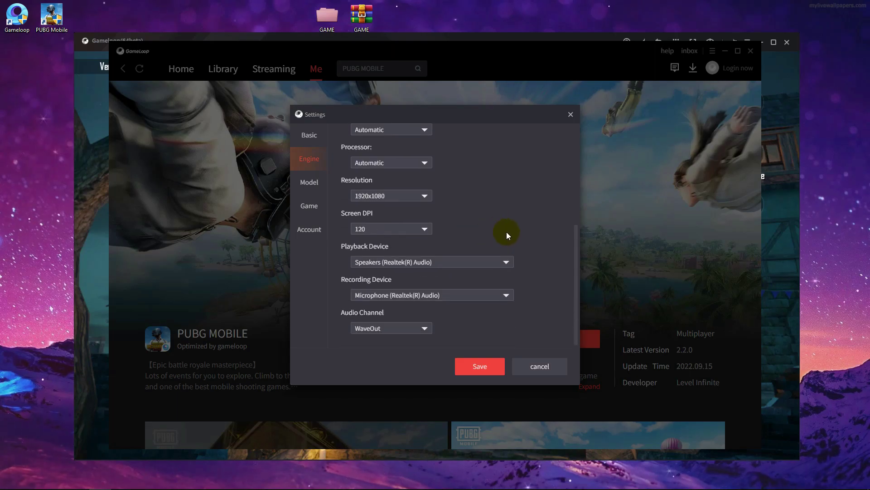
- On the Model tab, set the phone type to Common model with Asus ROG 2
left_click(306, 186)
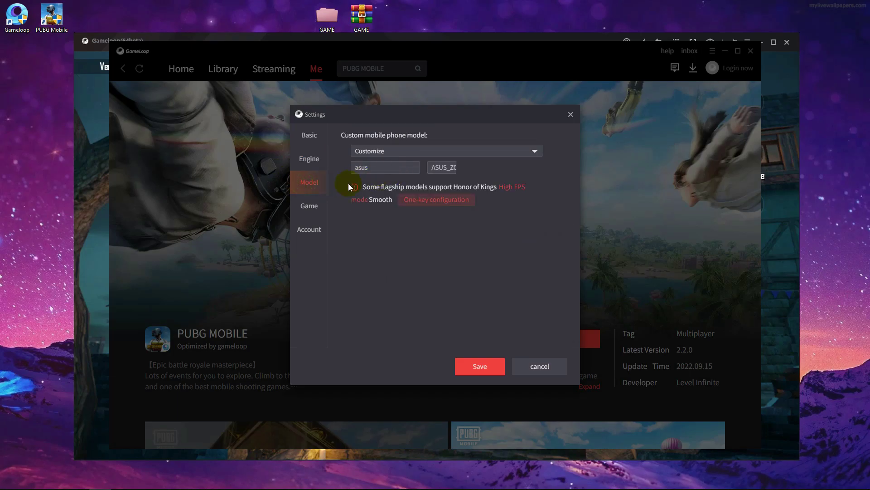
left_click(401, 151)
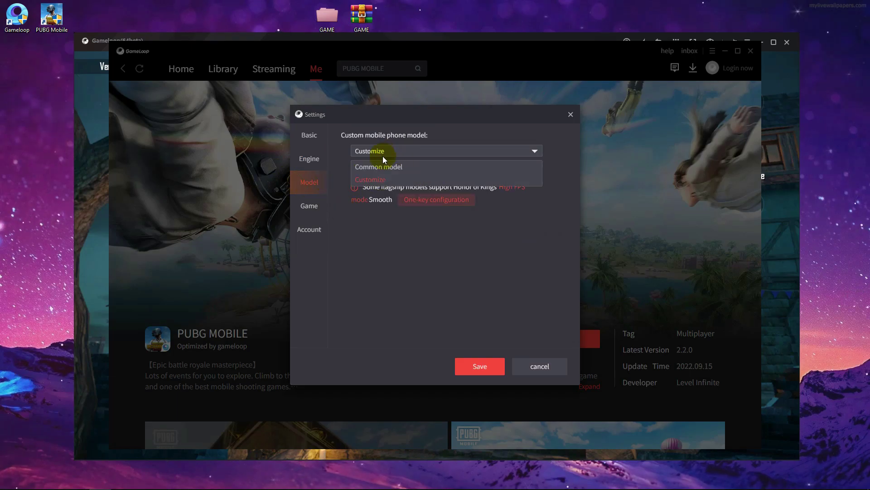
left_click(380, 165)
left_click(350, 170)
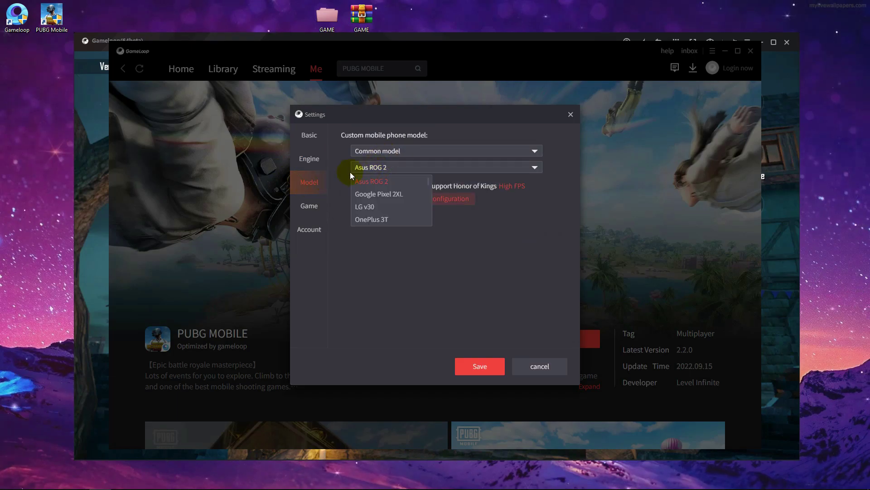
left_click(393, 170)
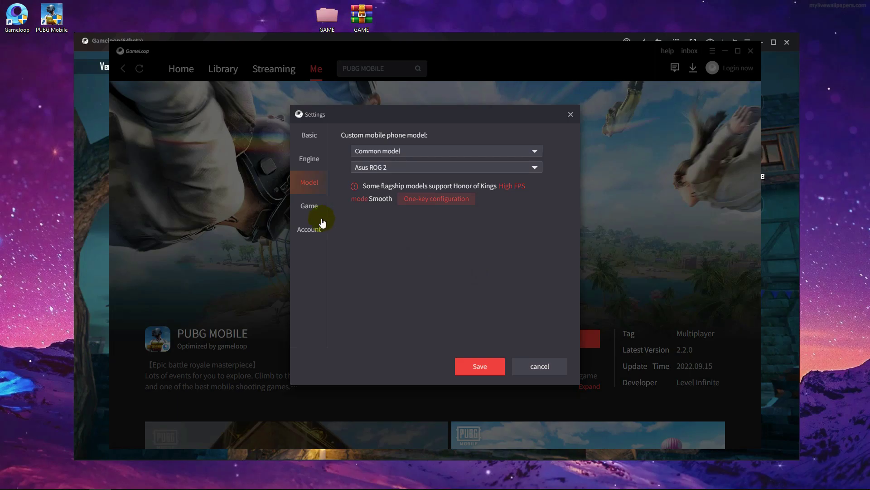
- Set PUBG MOBILE to SD 720P definition, Smooth graphics quality and Default FPS
left_click(309, 208)
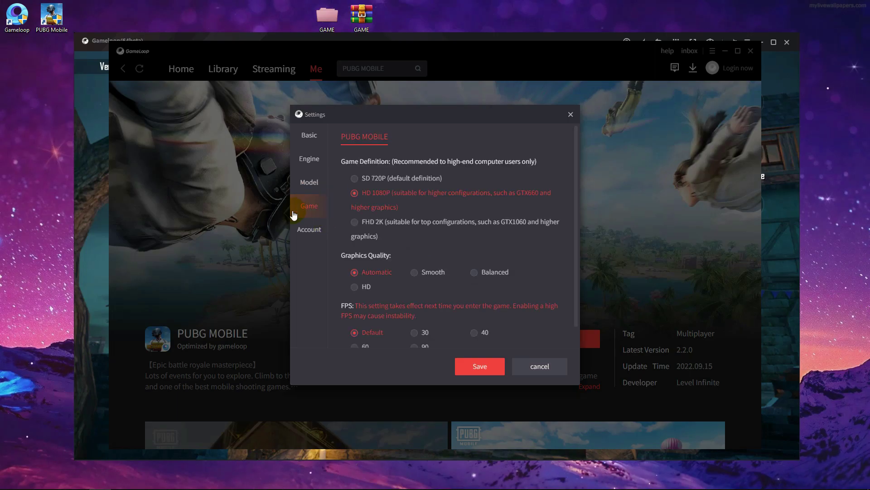
left_click(356, 181)
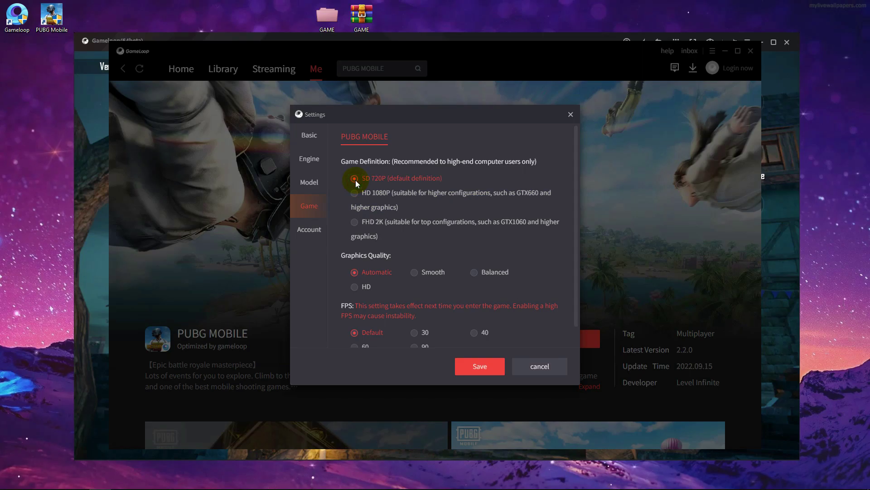
left_click(421, 272)
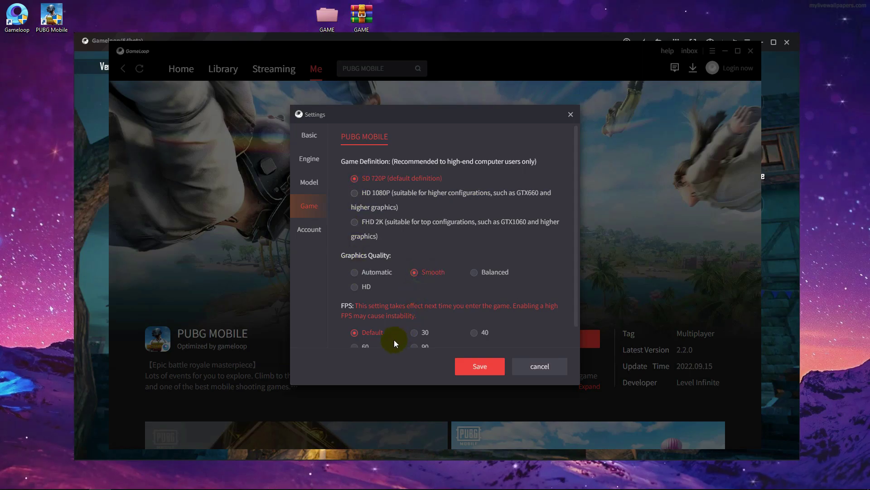
left_click(362, 335)
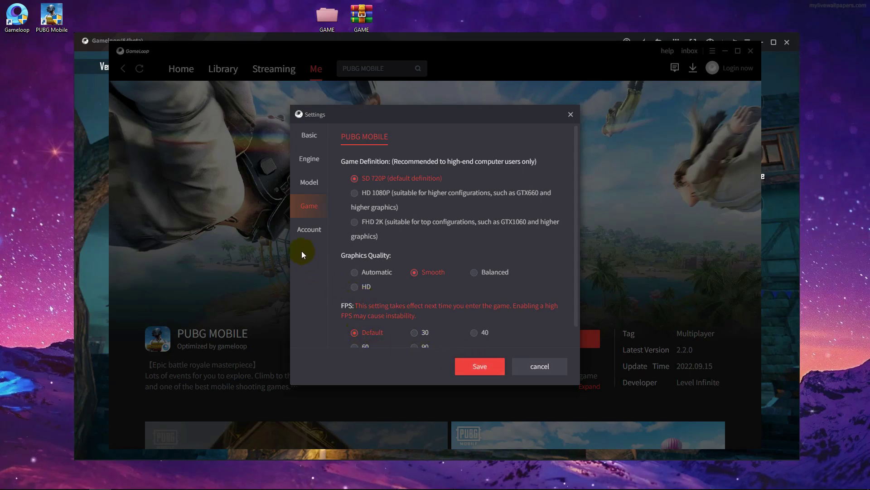
- In Engine settings, set rendering mode to auto and enable rendering cache and discrete graphics priority
left_click(312, 159)
left_click(313, 136)
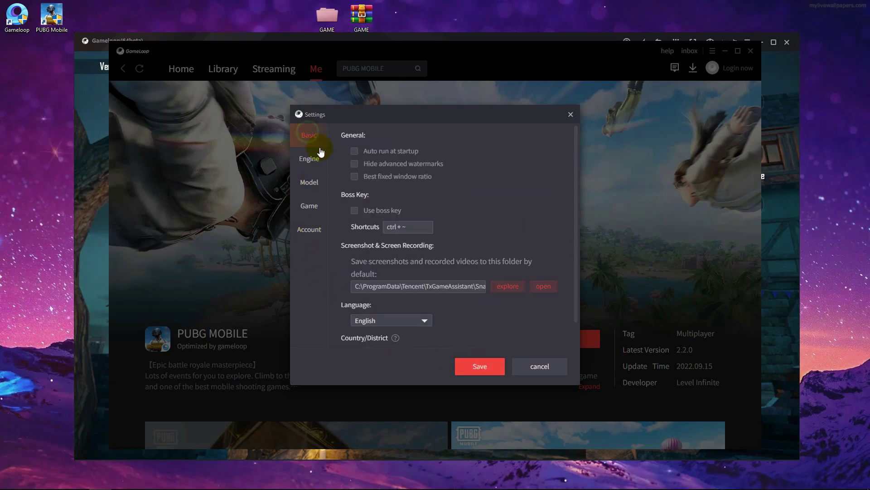
left_click(311, 157)
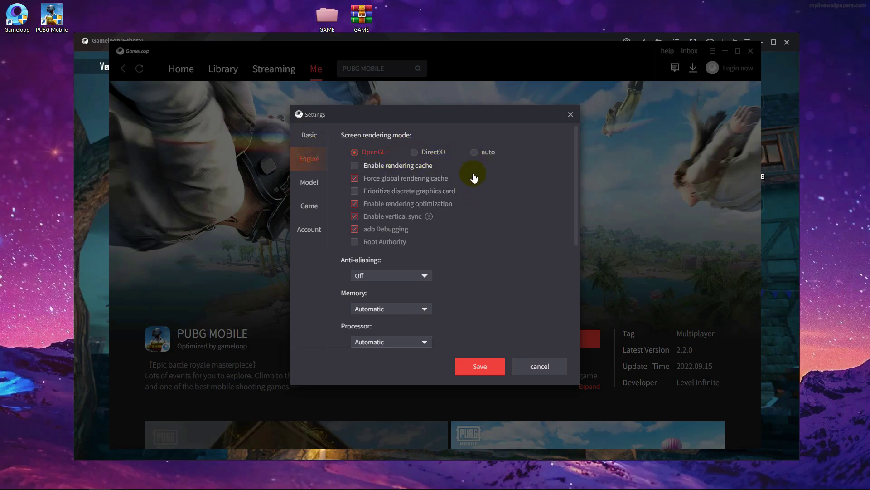
left_click(476, 152)
left_click(355, 166)
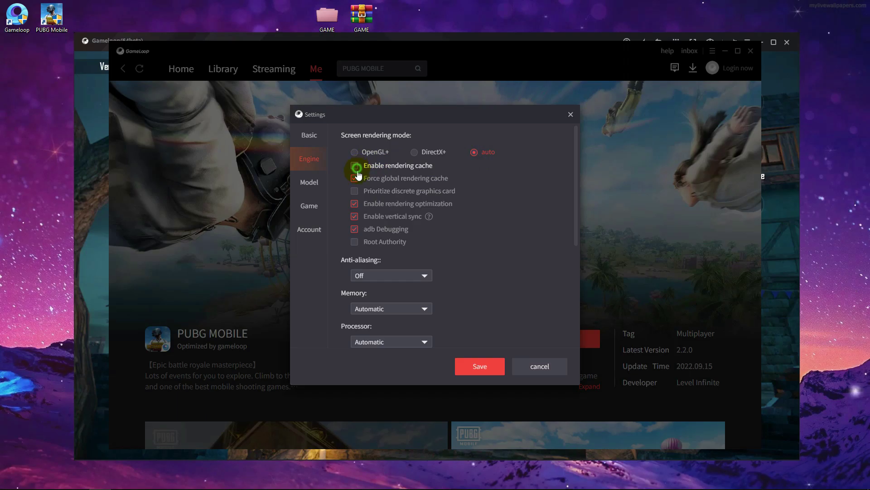
left_click(354, 191)
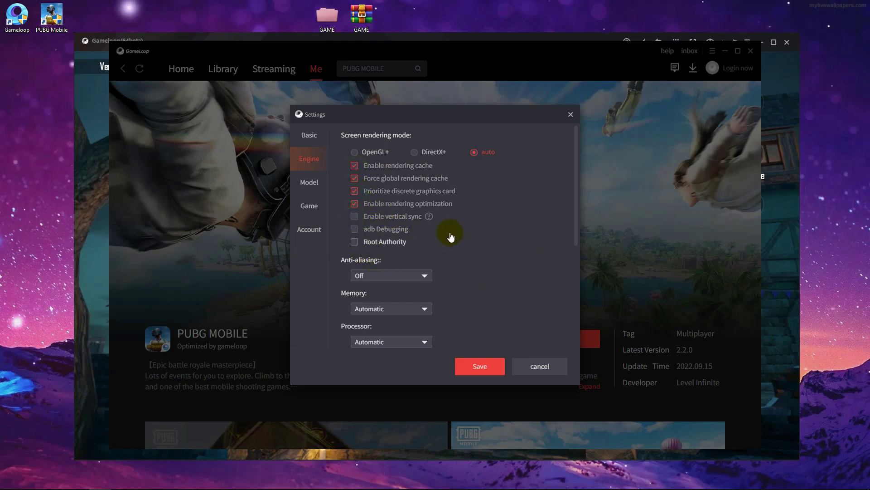
- Keep anti-aliasing set to Off
scroll(508, 229, "down", 1)
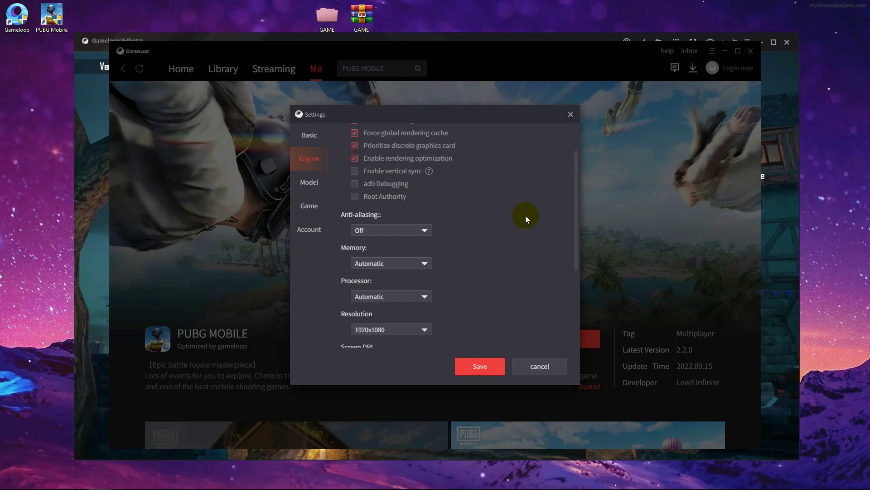
scroll(520, 214, "down", 1)
left_click(357, 186)
left_click(357, 200)
left_click(360, 184)
left_click(363, 197)
- Give the emulator 8192M of memory and keep the processor on Automatic
left_click(387, 216)
scroll(399, 245, "down", 2)
left_click(370, 274)
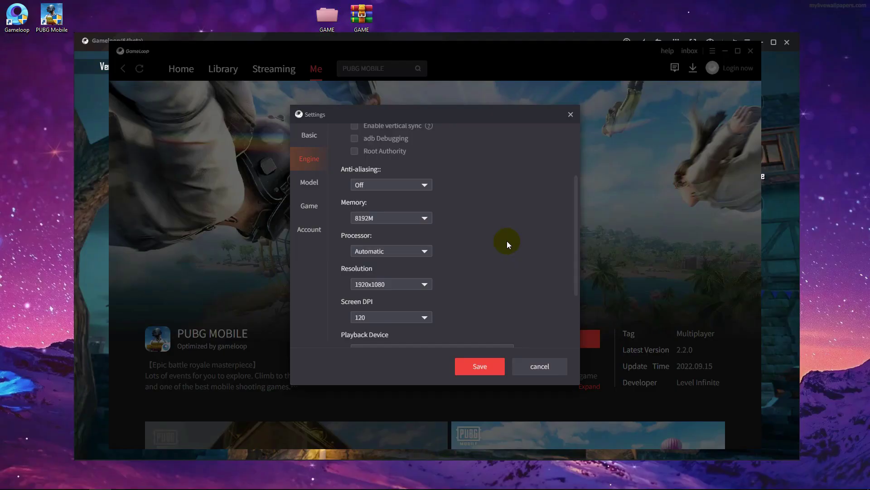
left_click(374, 219)
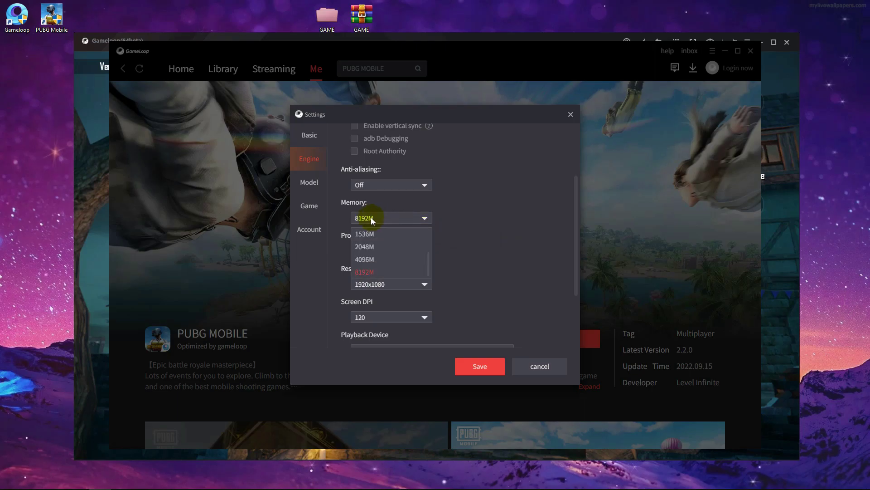
left_click(370, 217)
left_click(453, 224)
left_click(511, 226)
scroll(503, 225, "down", 2)
left_click(385, 165)
left_click(385, 176)
- Keep resolution at 1920x1080 and set Screen DPI to 240
scroll(496, 219, "up", 2)
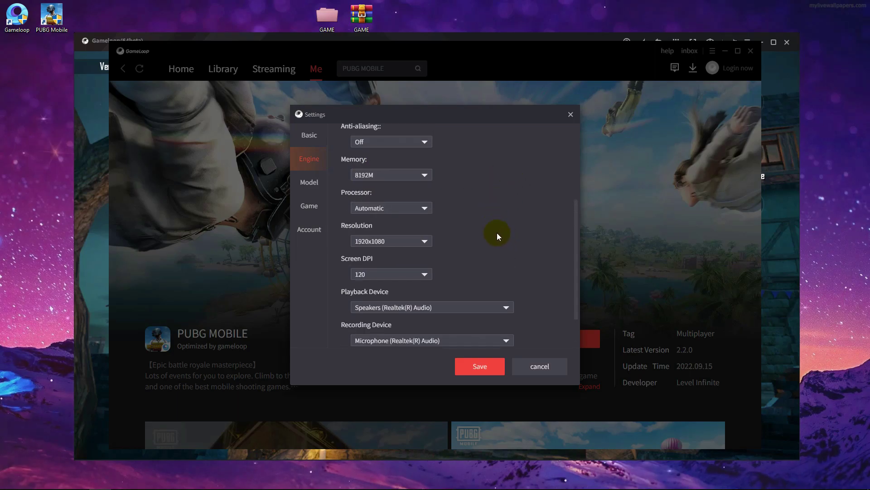
scroll(502, 234, "down", 2)
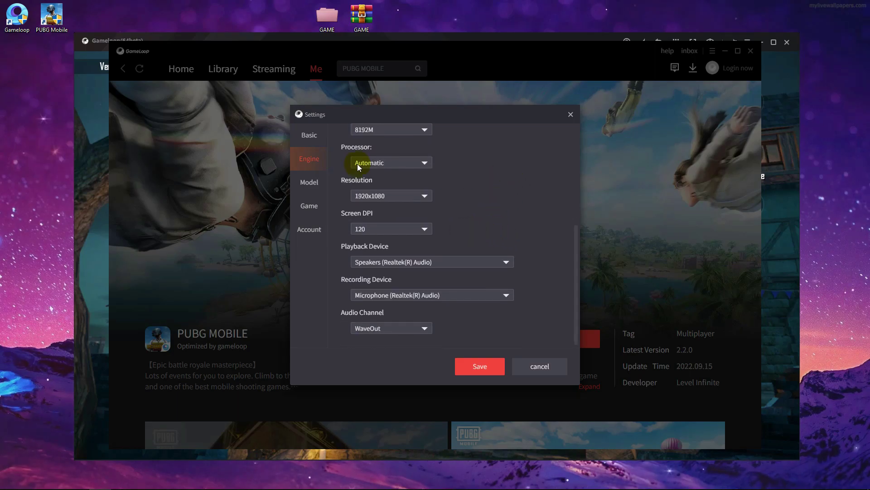
left_click(371, 196)
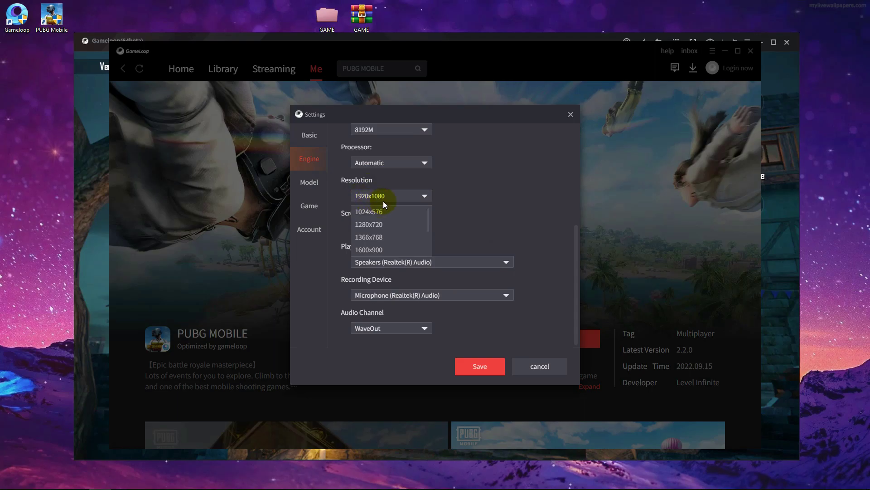
left_click(301, 200)
left_click(363, 196)
left_click(308, 225)
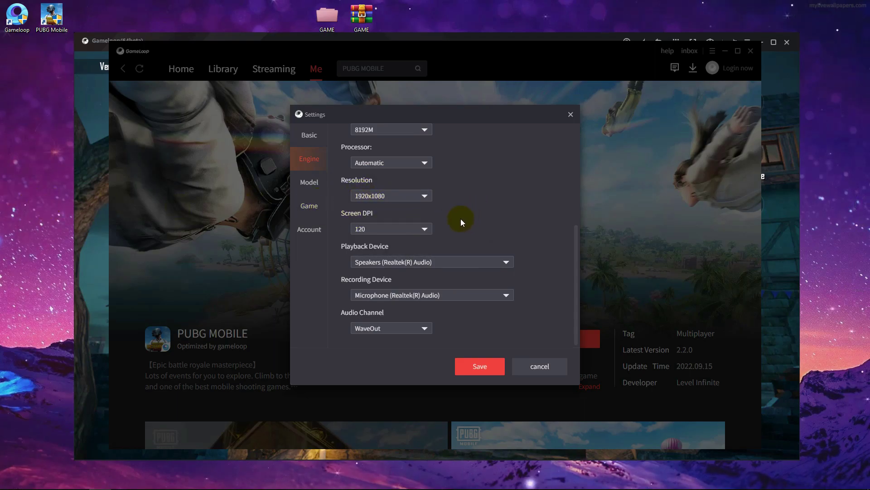
left_click(372, 228)
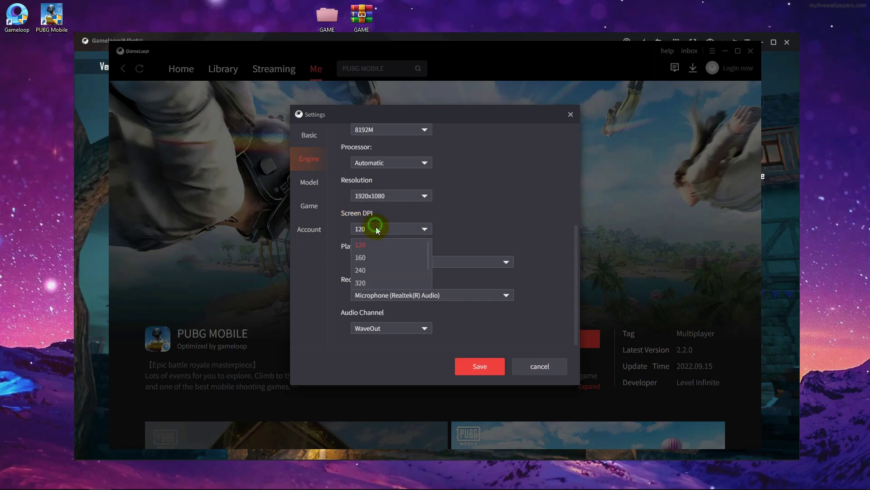
left_click(375, 272)
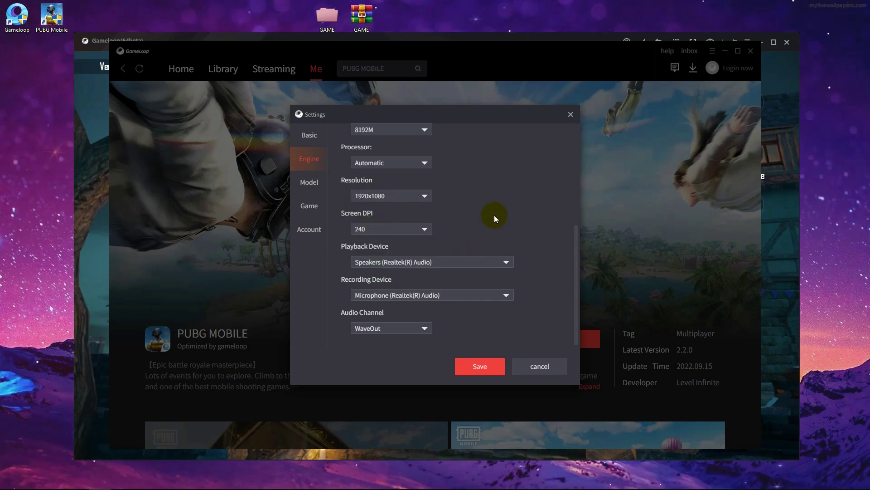
- On the Model tab, set the phone type back to Common model with Asus ROG 2
left_click(315, 188)
left_click(394, 168)
left_click(398, 156)
left_click(382, 176)
left_click(380, 151)
left_click(377, 166)
left_click(374, 167)
left_click(369, 186)
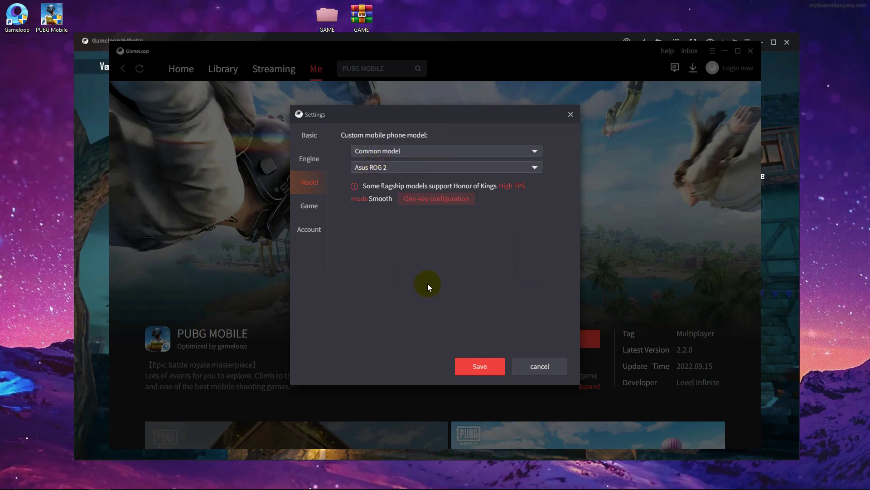
- Set PUBG MOBILE to HD 1080P definition with Automatic graphics quality
left_click(310, 206)
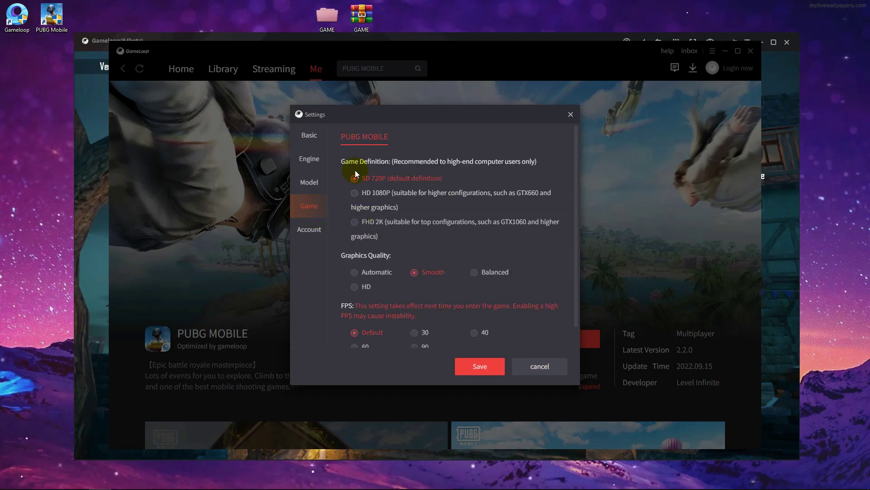
left_click(354, 194)
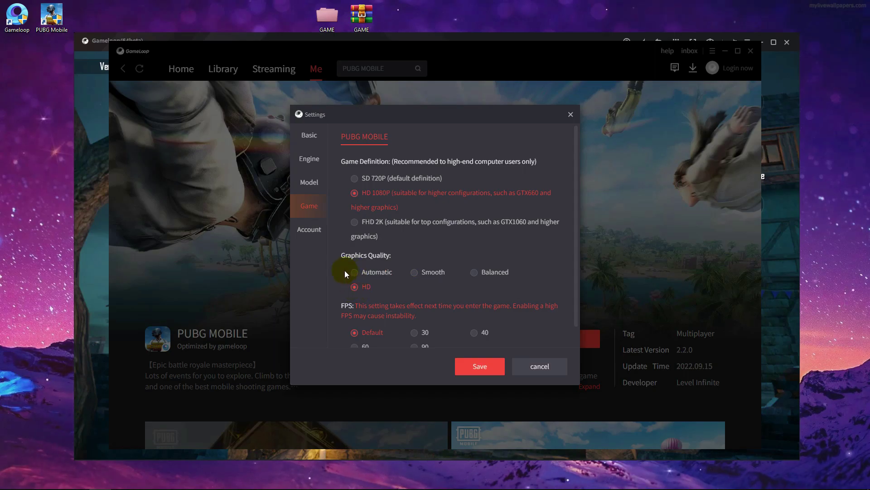
left_click(357, 275)
scroll(403, 285, "down", 1)
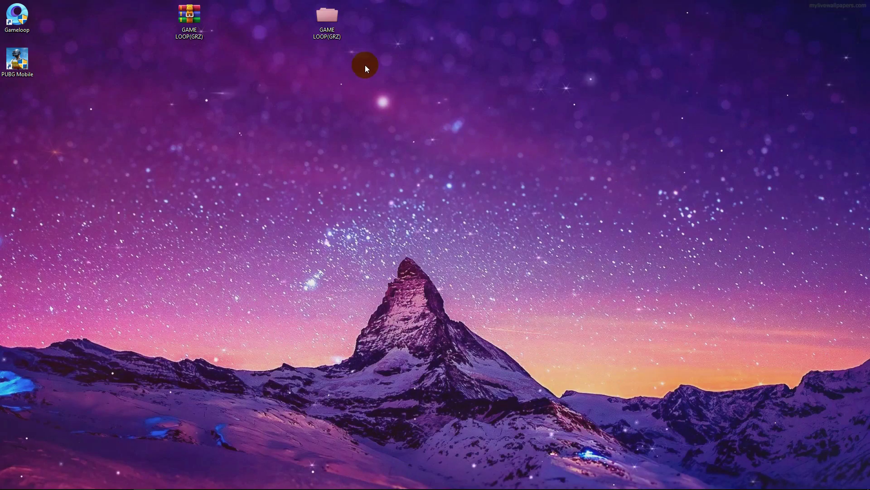
- Open GAME LOOP(GRZ) > تسريع GAME LOOP and run the '1 Delete Temp Files' shortcut
double_click(326, 18)
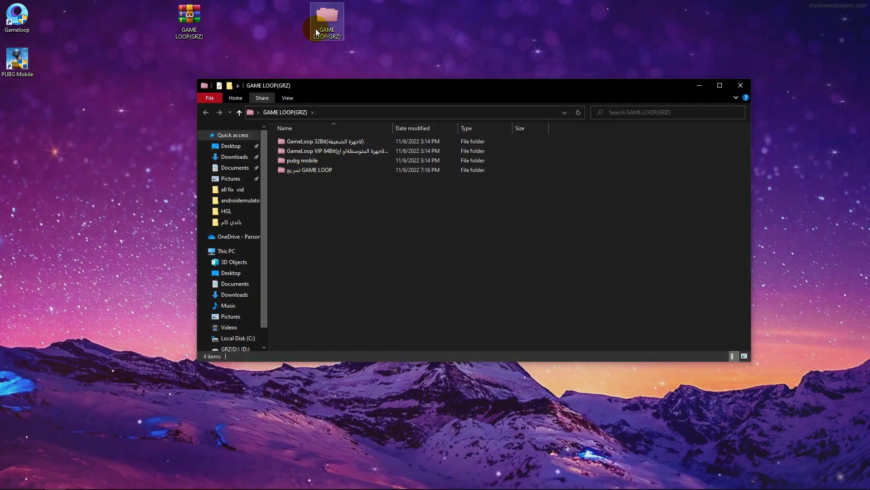
double_click(295, 171)
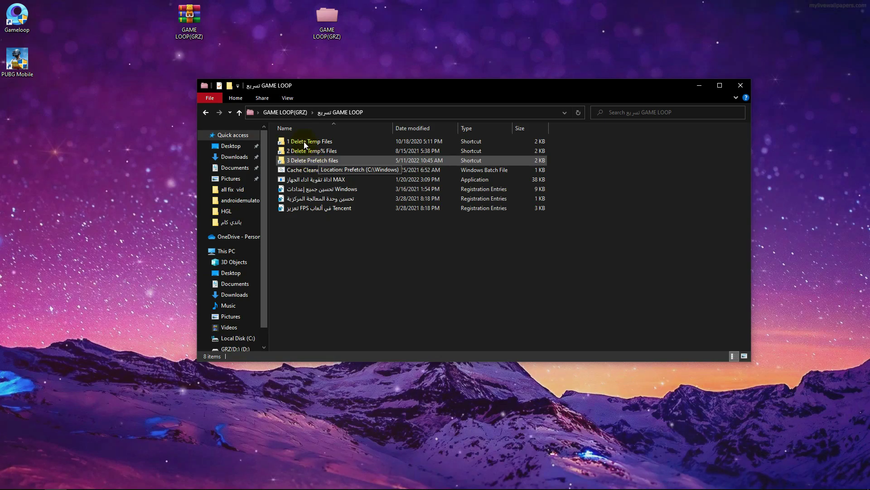
double_click(302, 142)
left_click(240, 113)
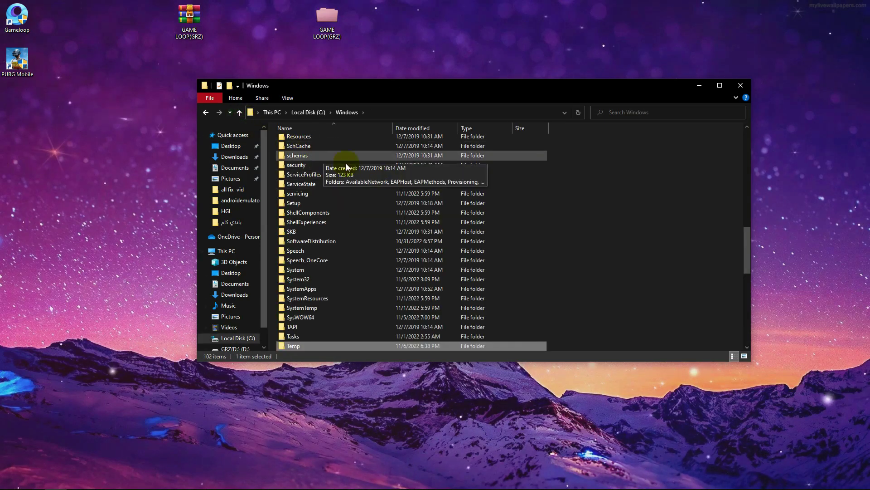
left_click(207, 114)
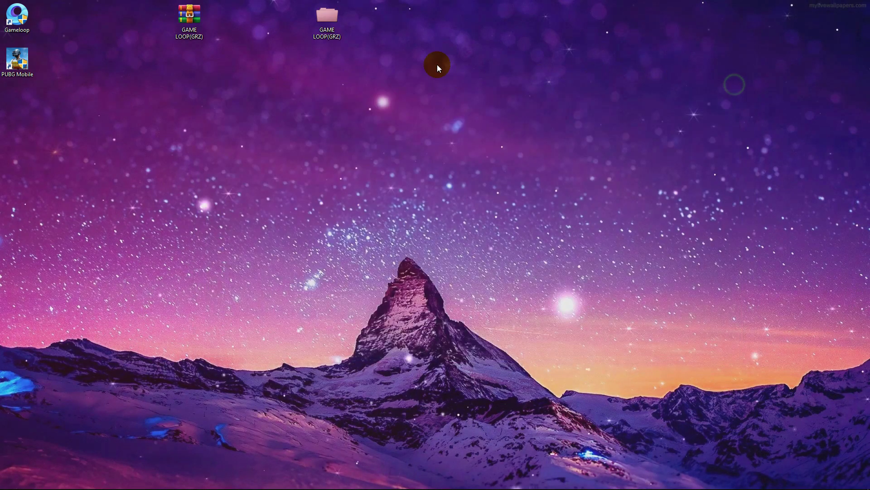
- Run '1 Delete Temp Files' again, go up to C:\Windows, and close Explorer
double_click(327, 18)
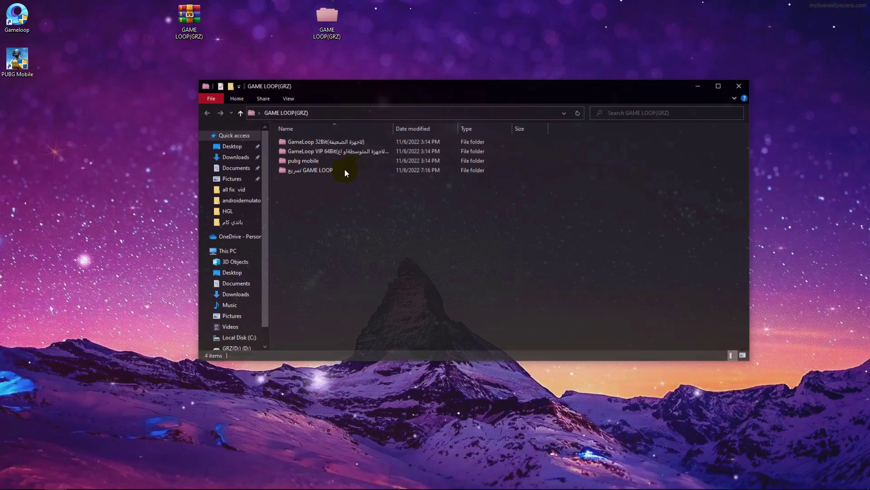
double_click(345, 172)
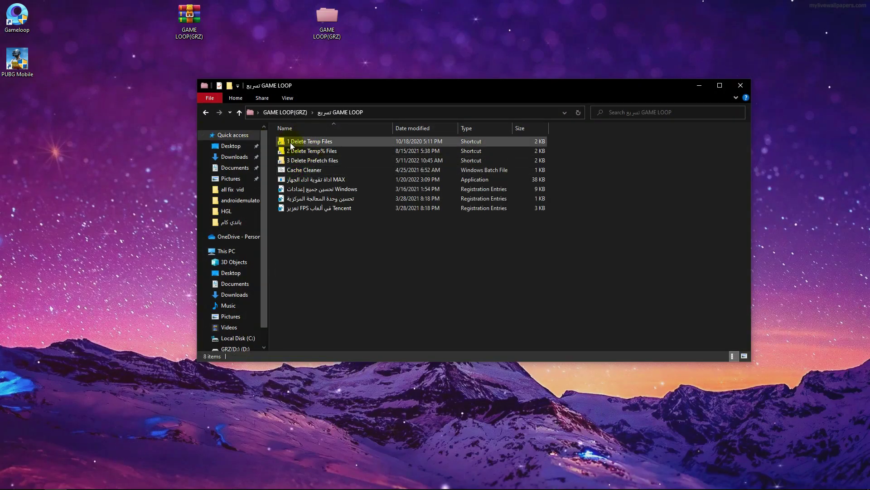
double_click(290, 142)
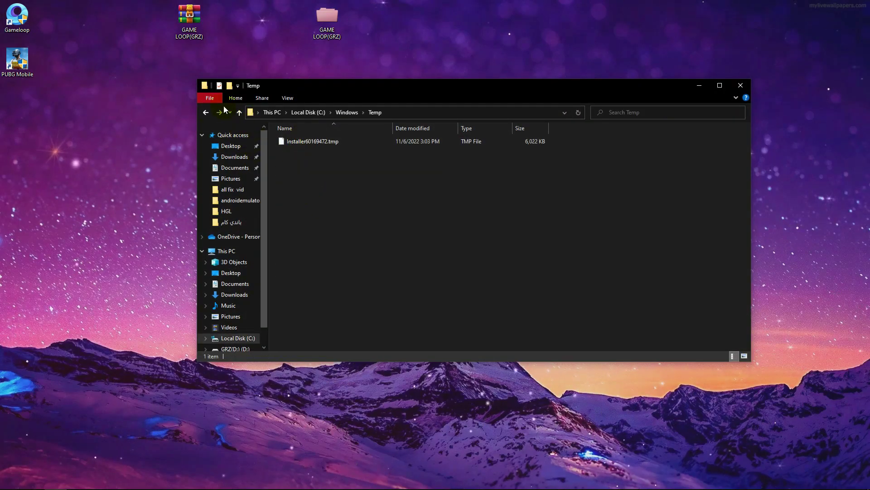
left_click(239, 112)
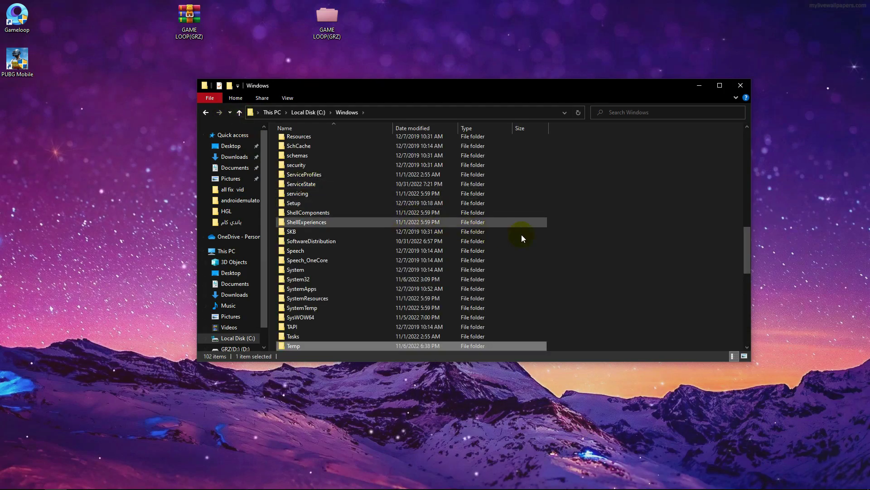
left_click(741, 85)
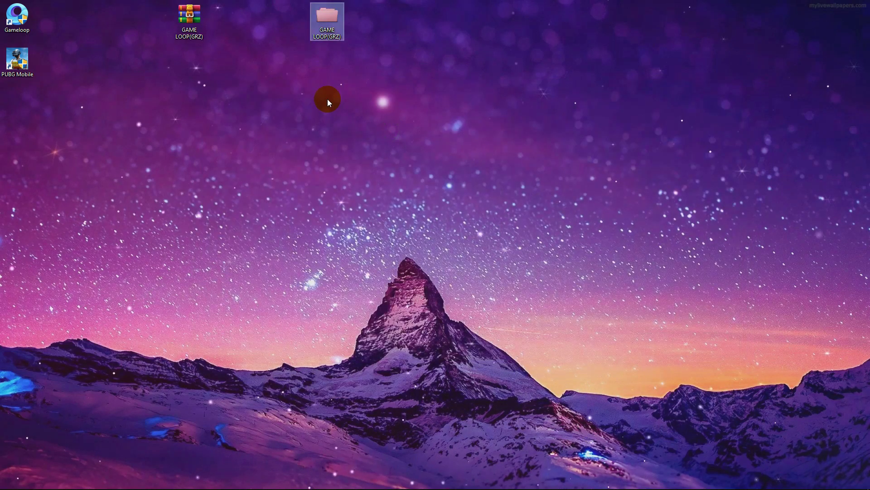
- Refresh the desktop and reopen the تسريع GAME LOOP folder
right_click(210, 114)
left_click(229, 139)
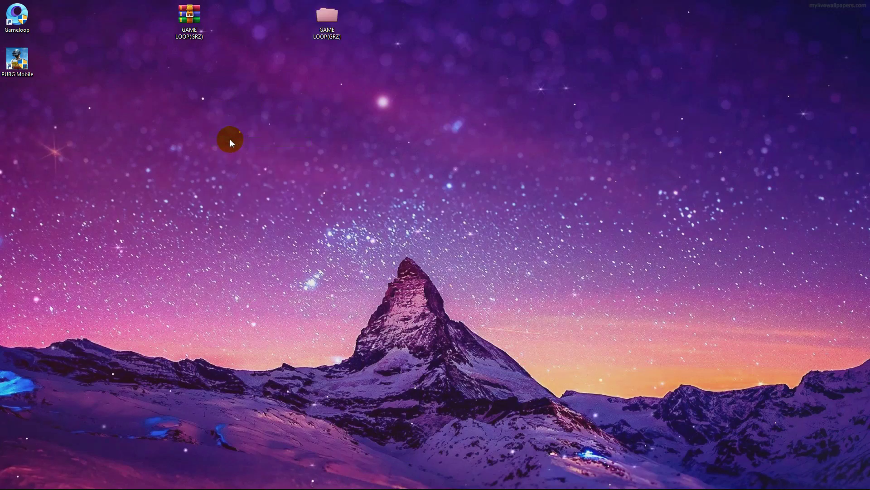
double_click(327, 18)
double_click(301, 171)
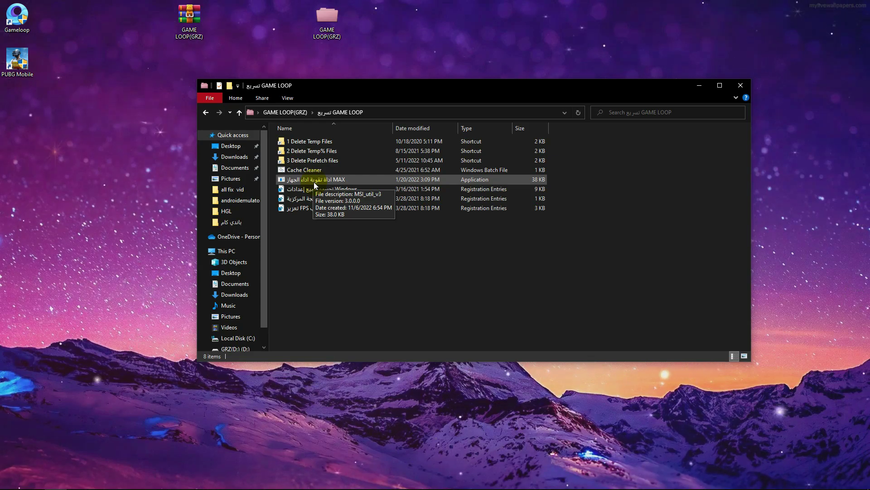
- Run the MAX tool as administrator and set the Intel wireless adapter's interrupt priority to High
right_click(311, 185)
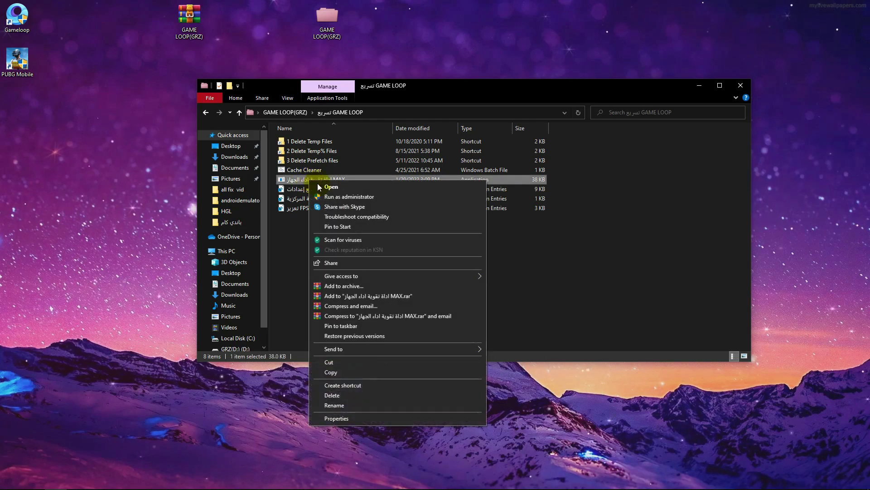
left_click(330, 197)
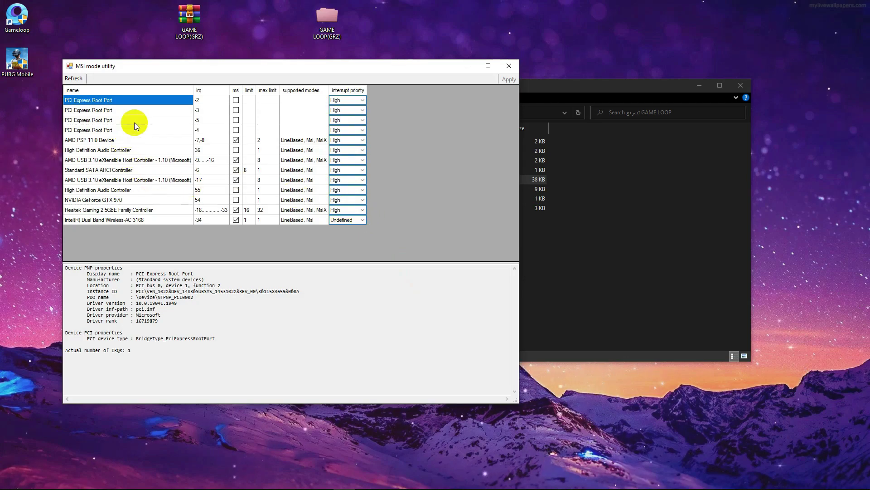
left_click(511, 39)
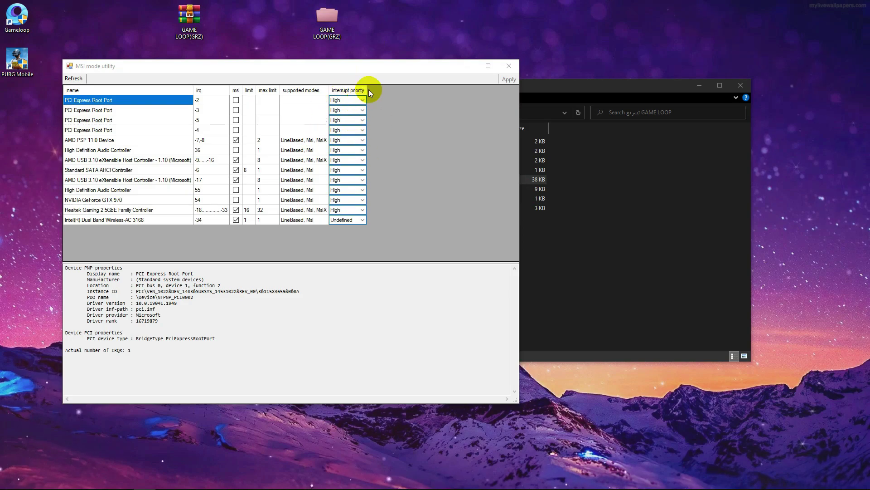
left_click(360, 219)
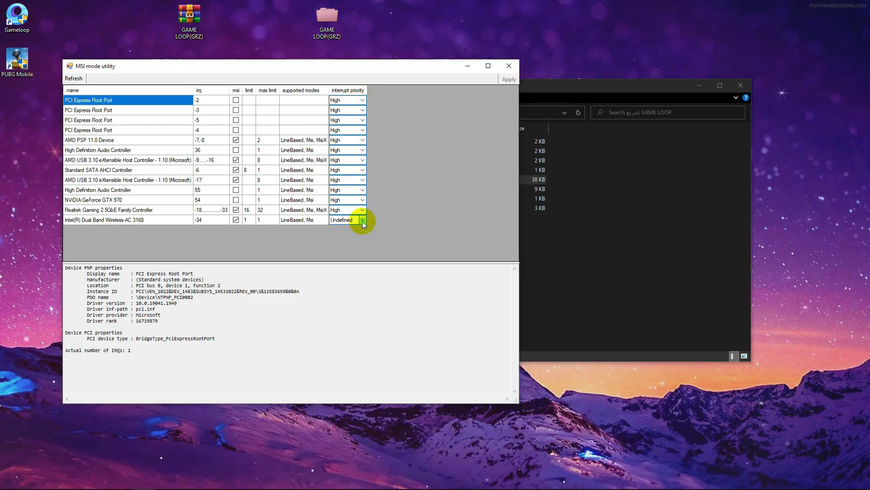
left_click(336, 245)
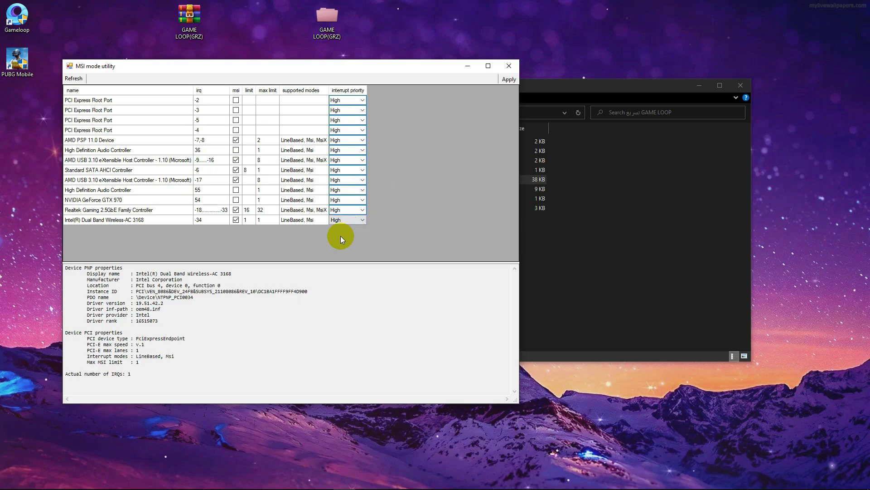
- Inspect the Realtek controller's registry key, then view the NVIDIA GeForce GTX 970 details
left_click(79, 210)
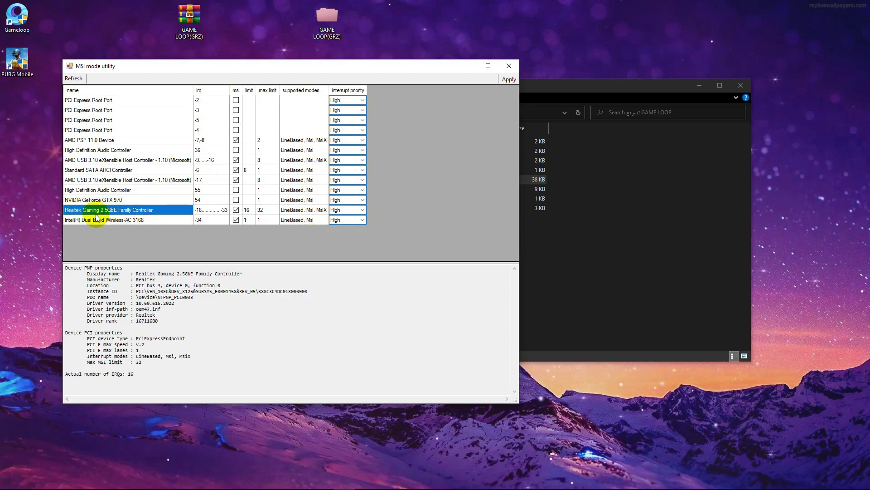
left_click(109, 219)
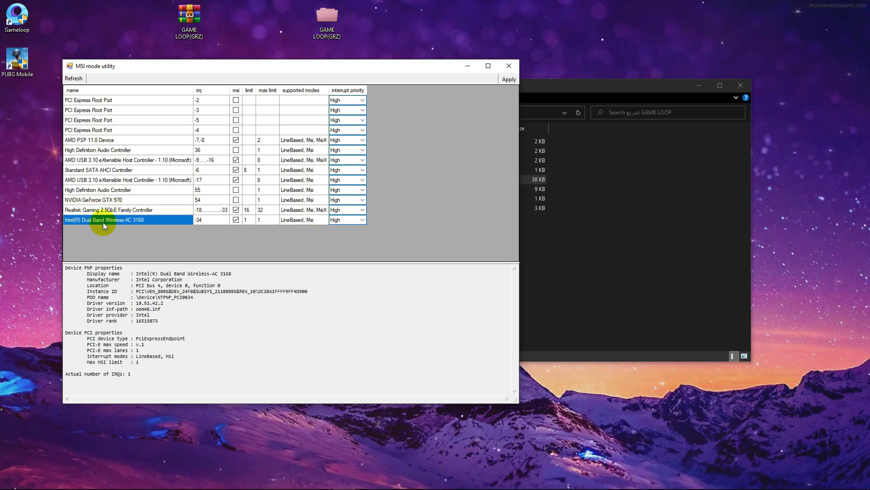
double_click(118, 210)
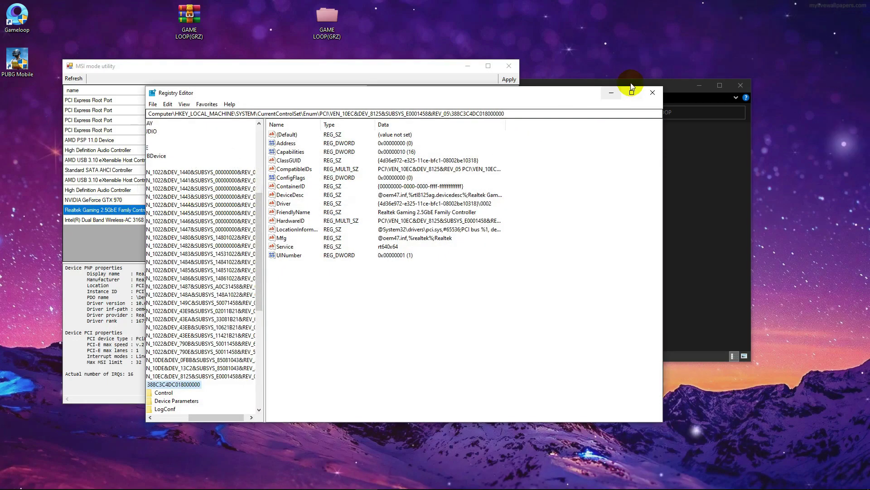
left_click(655, 93)
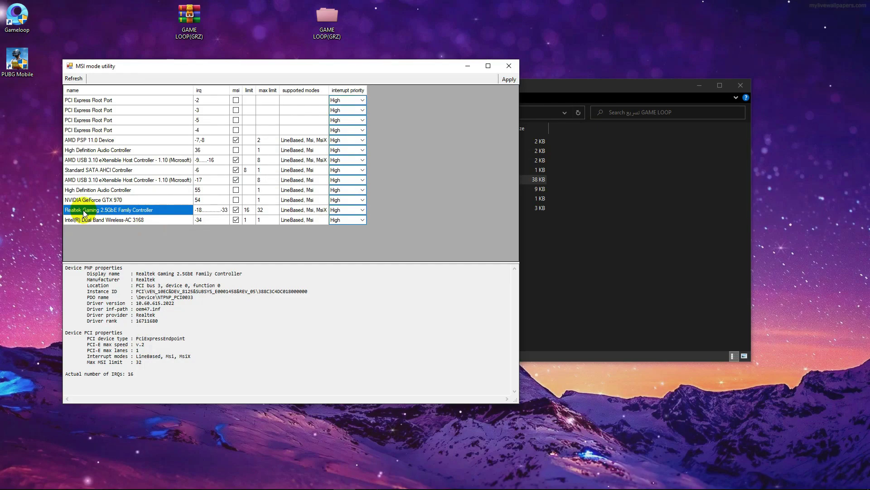
left_click(77, 202)
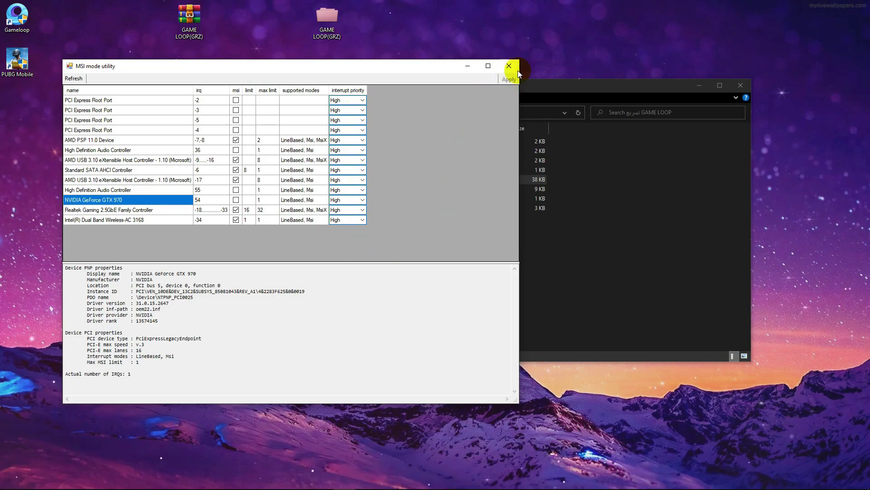
- Close the MSI mode utility and merge the Windows tweak registry file
left_click(516, 66)
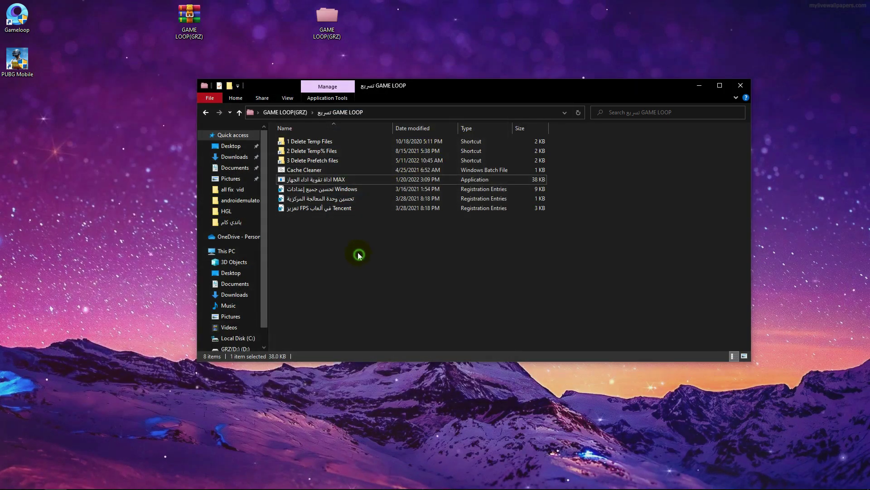
left_click(359, 255)
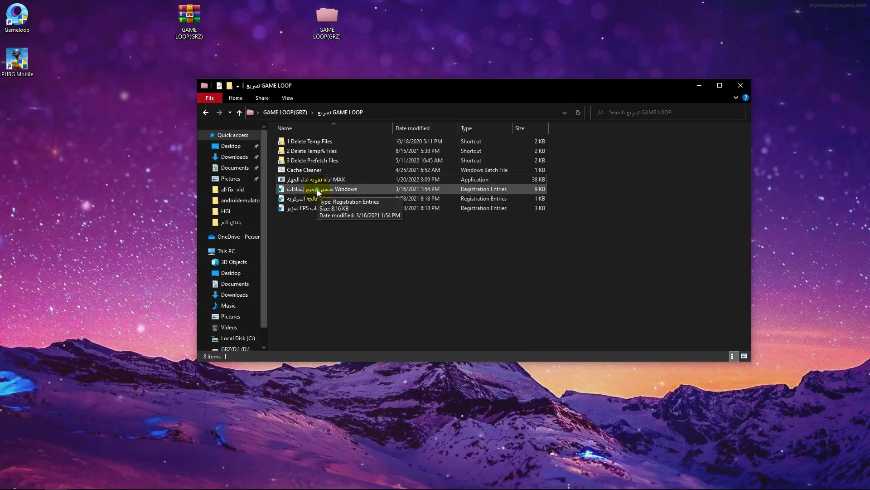
double_click(316, 189)
left_click(503, 264)
left_click(536, 249)
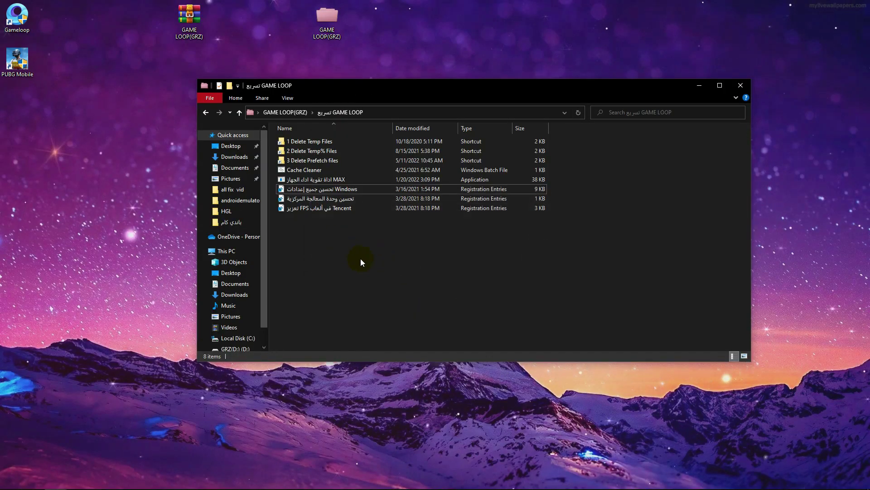
- Merge the CPU optimisation registry file into the registry
left_click(352, 199)
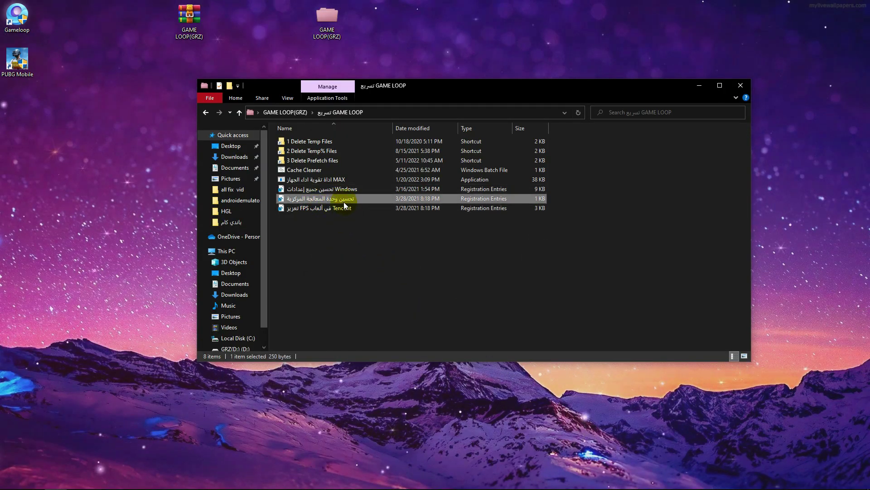
left_click(311, 199)
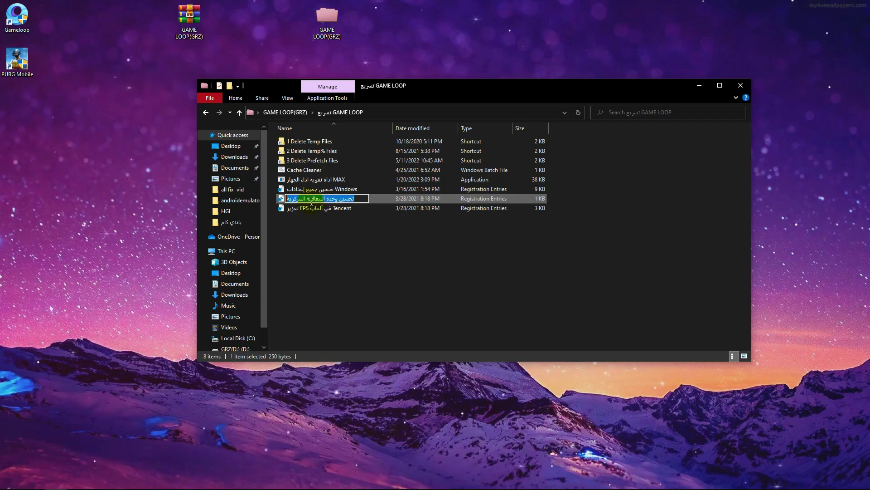
left_click(399, 287)
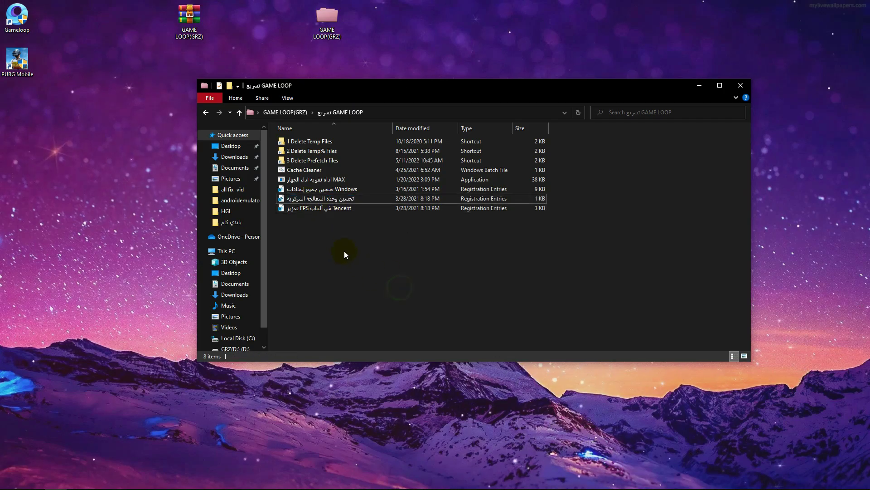
left_click(292, 200)
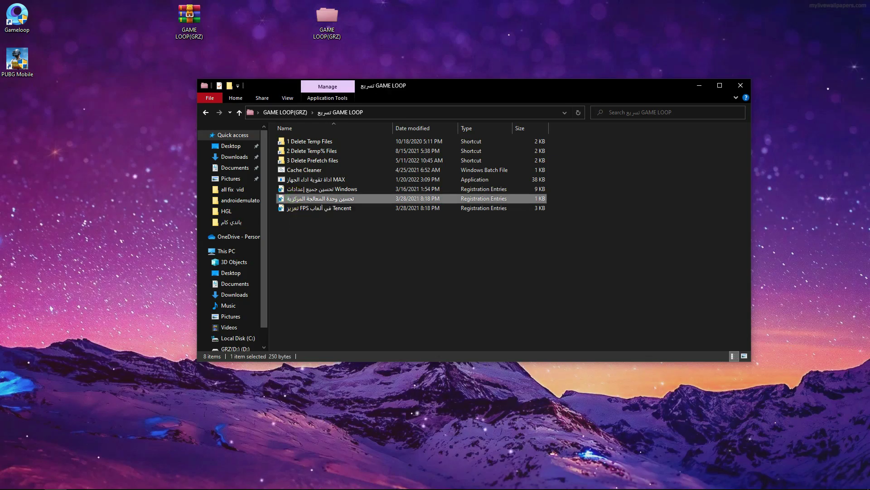
key("Return")
left_click(498, 268)
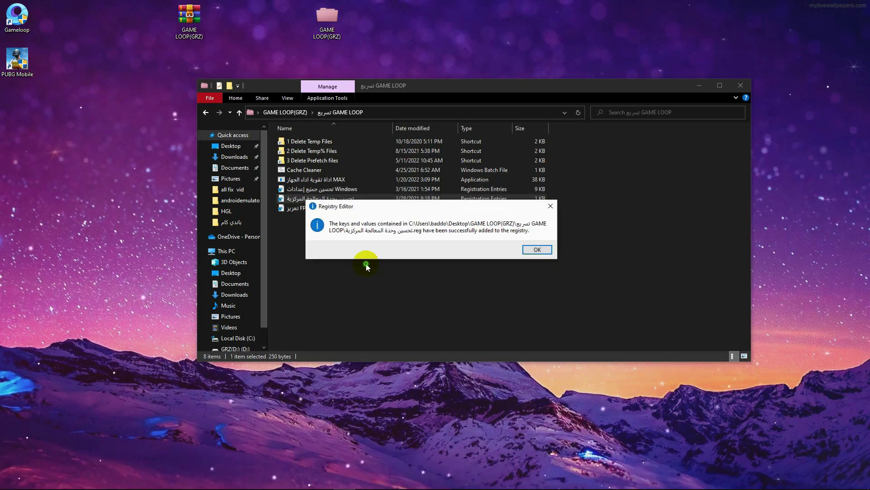
key("Return")
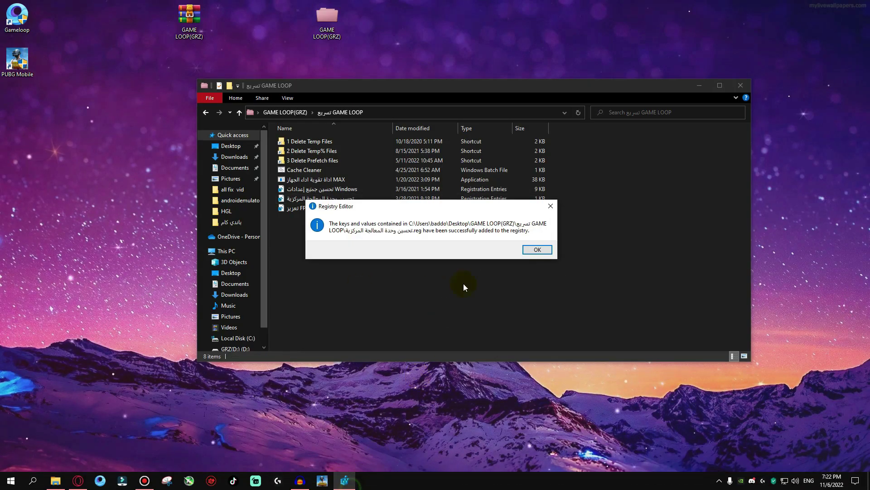
left_click(535, 253)
- Merge the Tencent FPS registry file, then close the GAME LOOP folder window
left_click(316, 209)
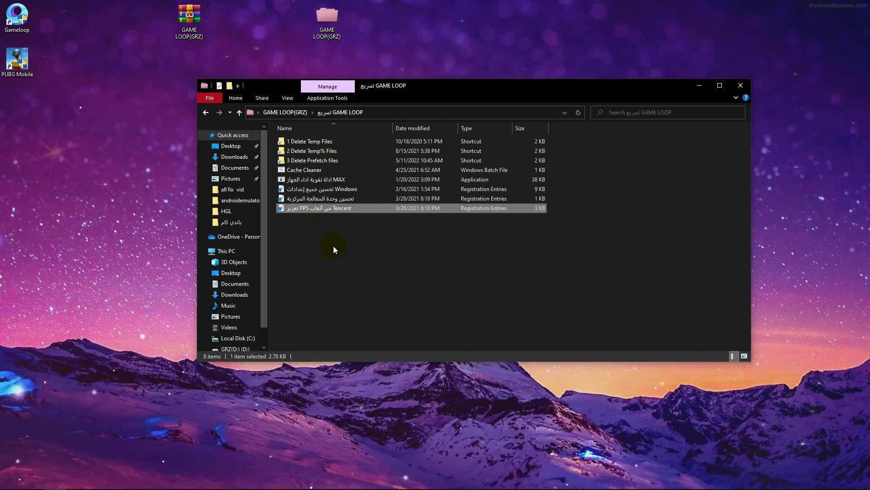
left_click(313, 211)
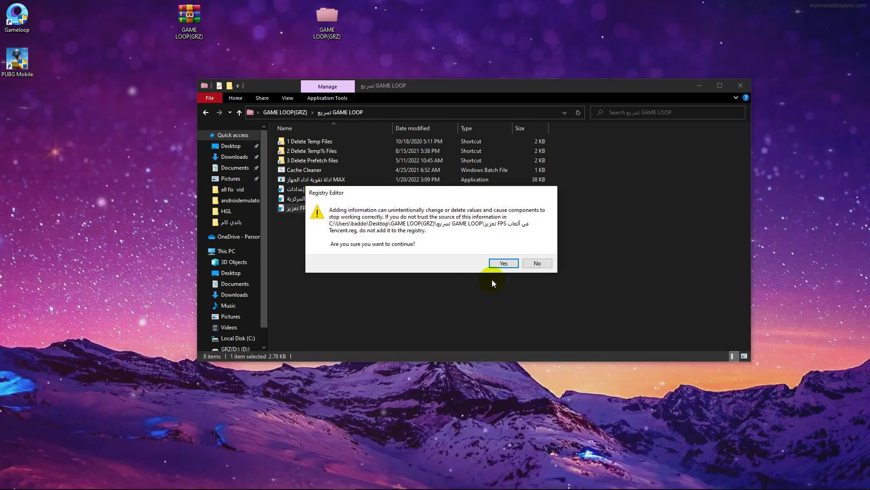
left_click(499, 263)
left_click(534, 251)
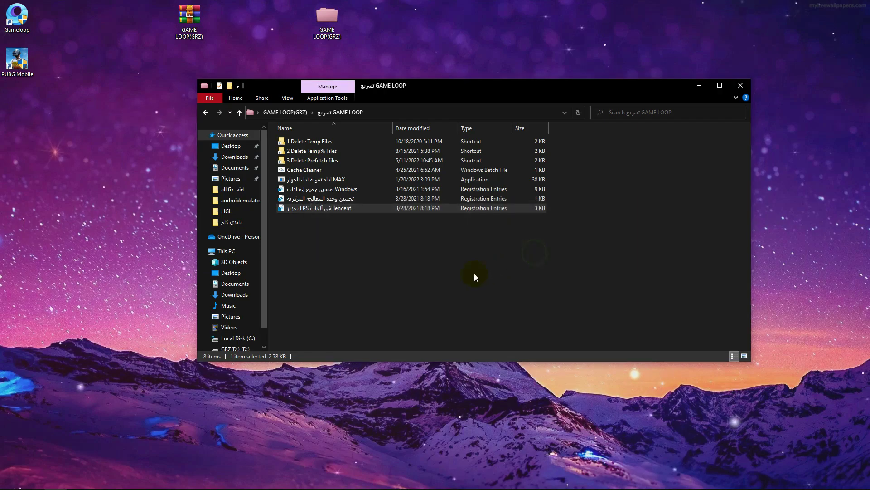
left_click(476, 278)
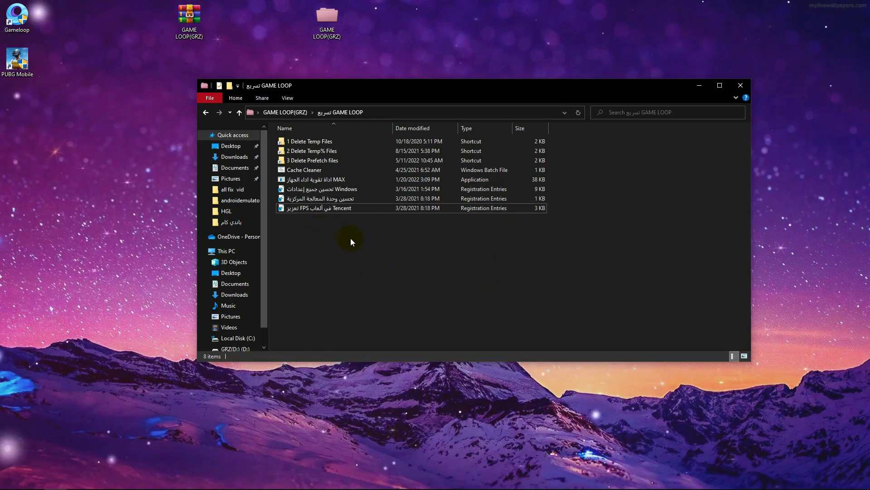
left_click(741, 86)
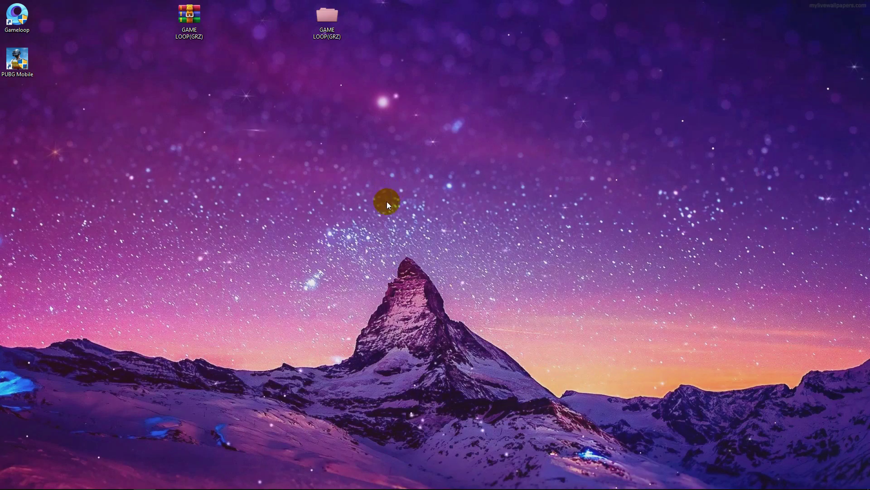
- From Gameloop's file location, go to TxGameAssistant\ui\ShaderCache and select its 11 BIN2 files
right_click(20, 26)
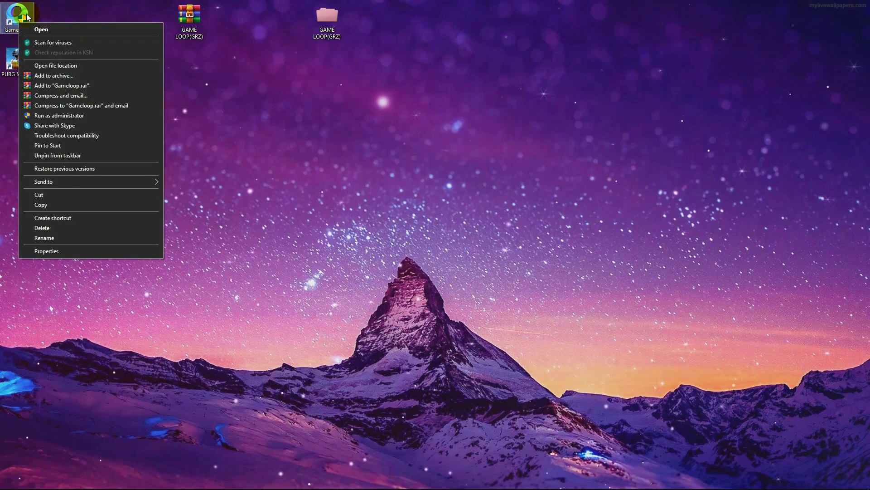
left_click(43, 67)
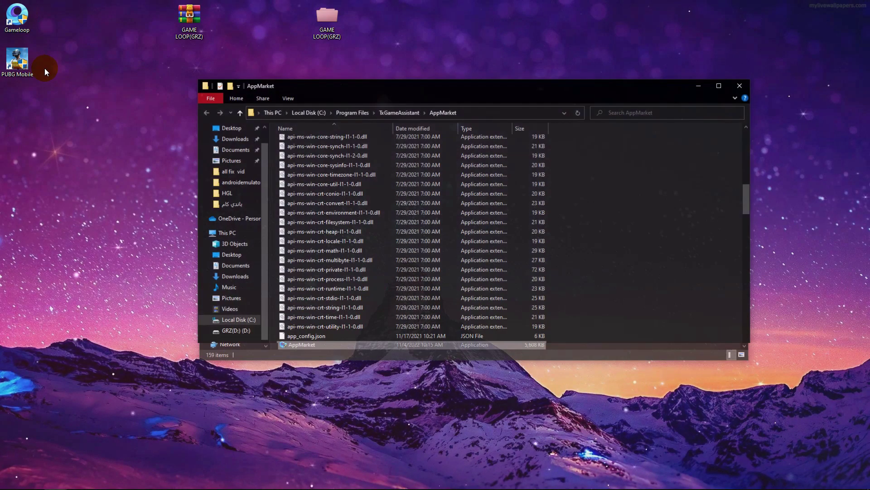
left_click(240, 114)
left_click(308, 190)
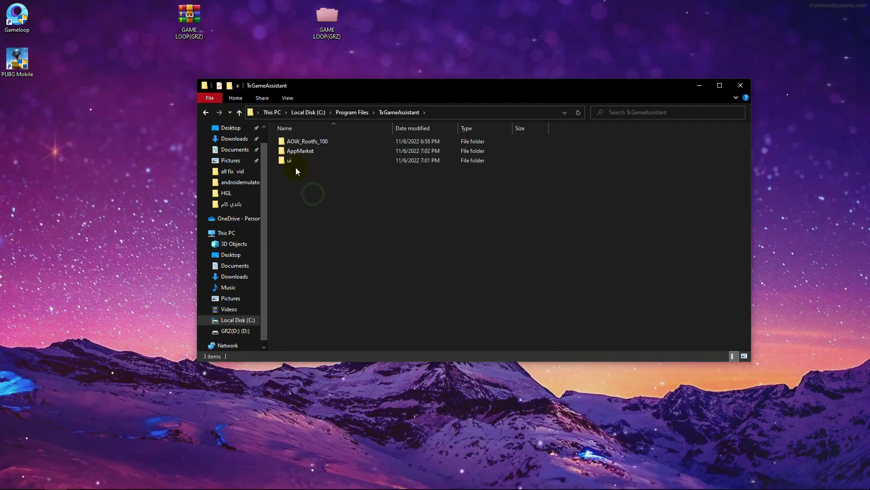
double_click(294, 161)
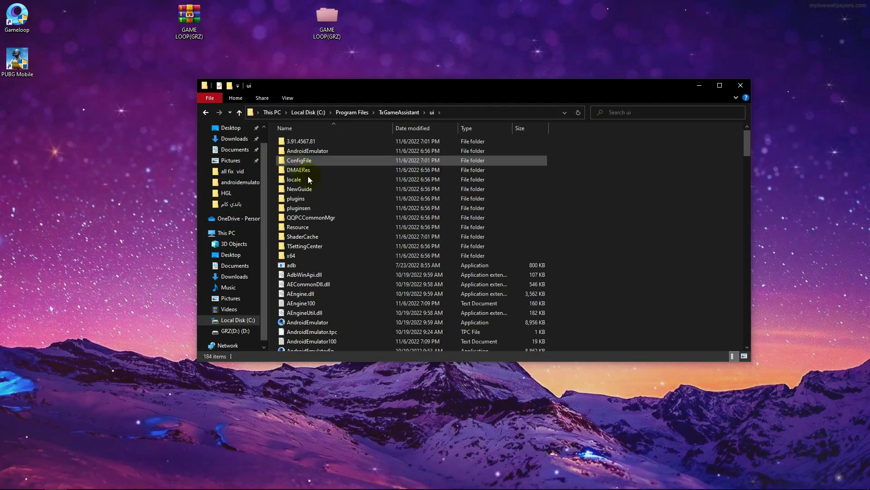
scroll(311, 213, "down", 1)
double_click(304, 212)
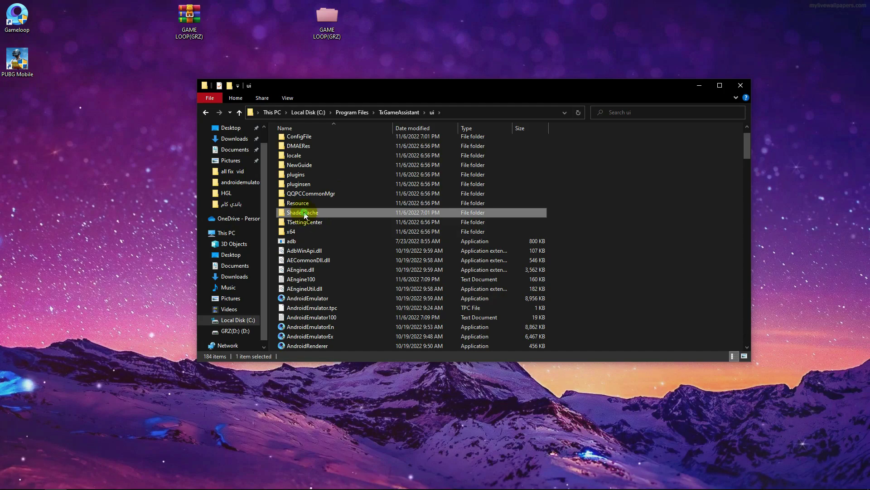
left_click_drag(321, 283, 379, 288)
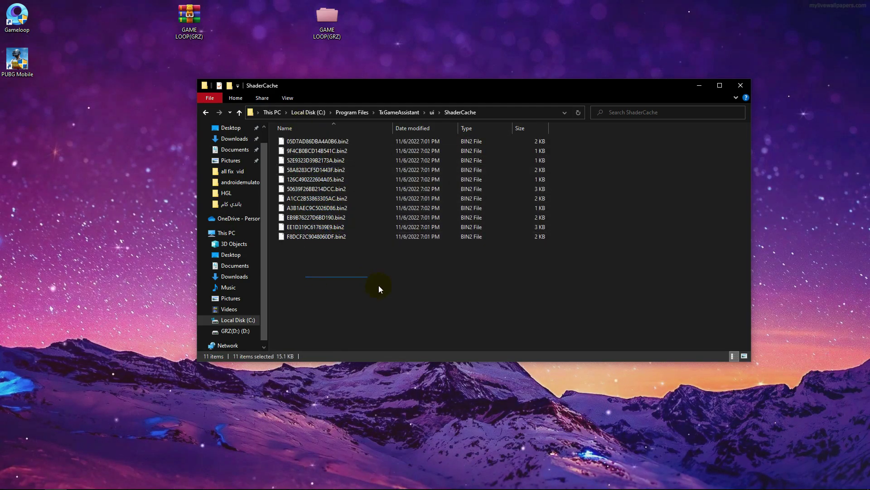